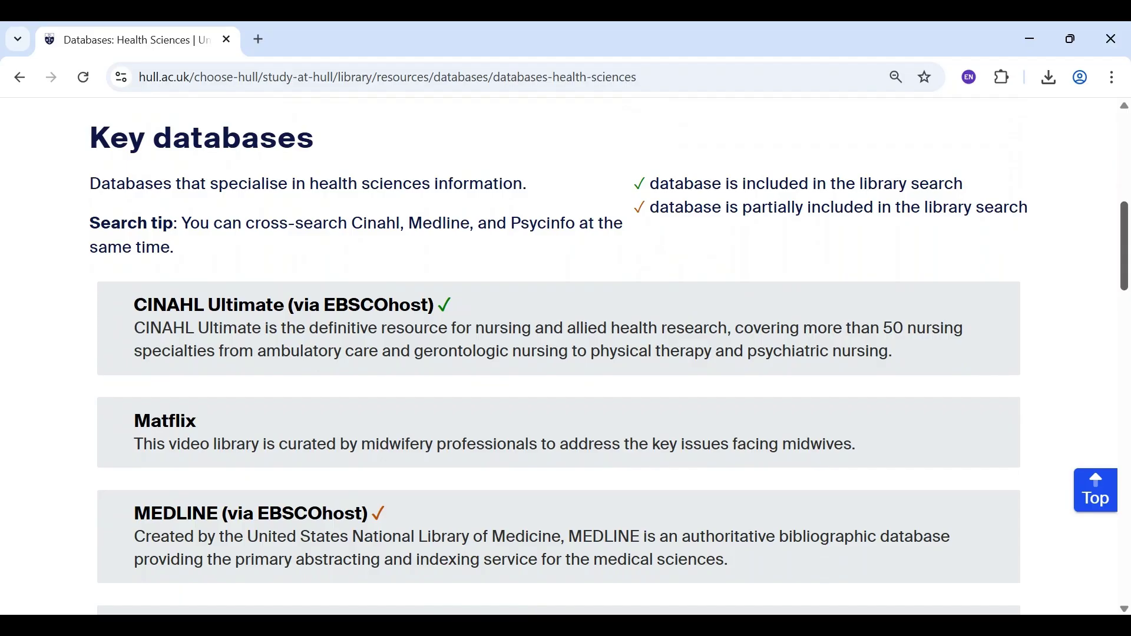
Open CINAHL Ultimate via EBSCOhost and add MEDLINE, APA PsycInfo and Academic Search Ultimate to the databases to search
{"action": "left_click", "coordinate": [280, 330]}
{"action": "left_click", "coordinate": [255, 469]}
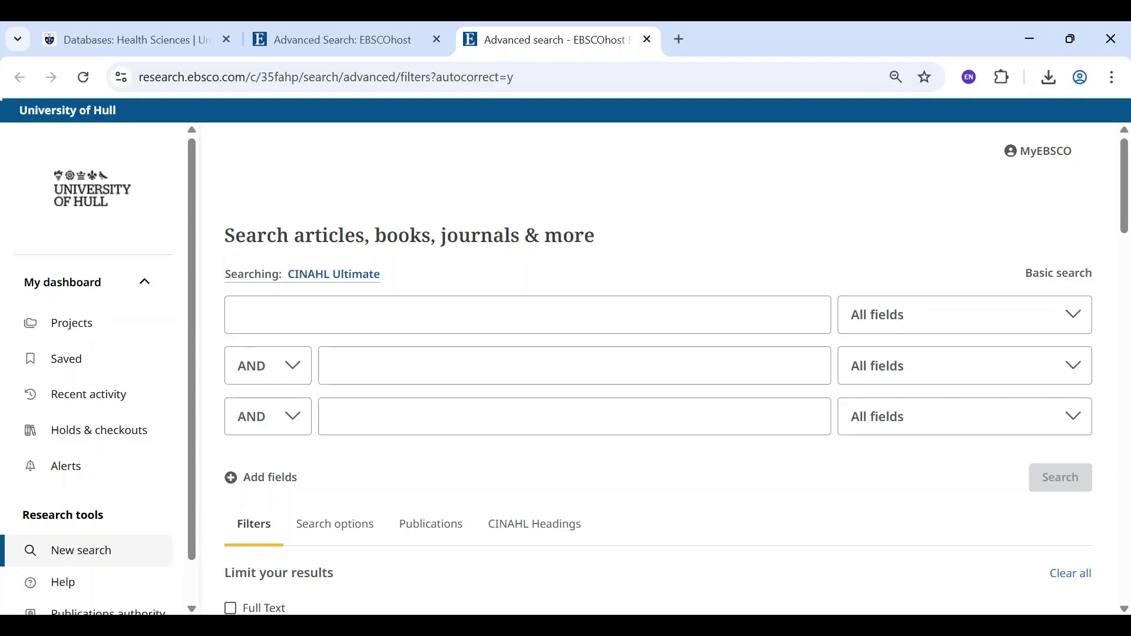
{"action": "left_click", "coordinate": [358, 281]}
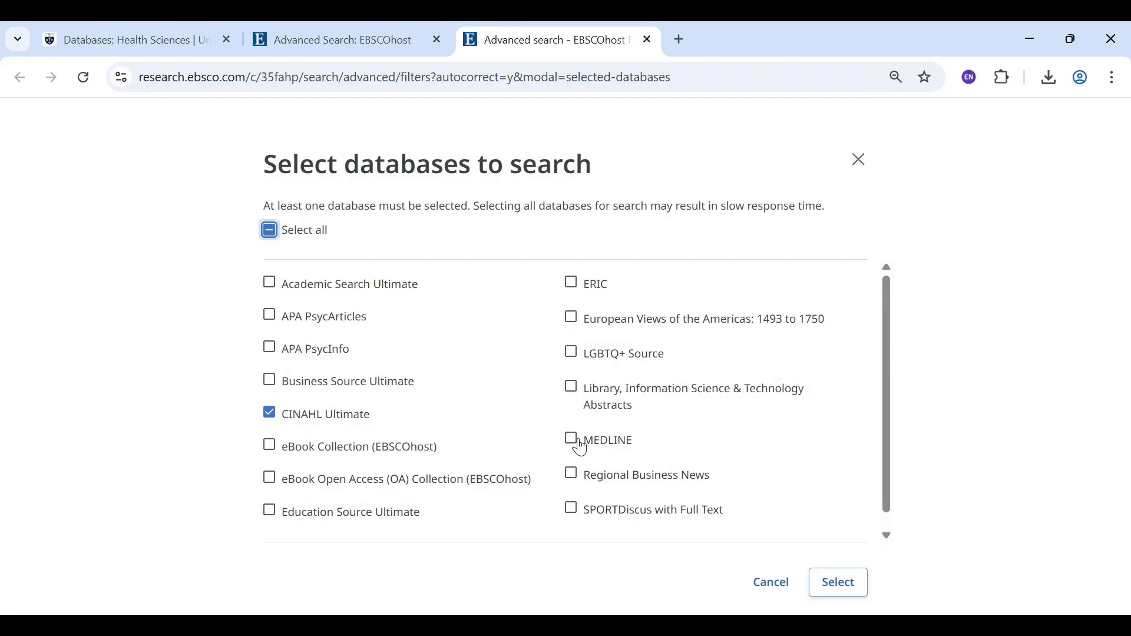
{"action": "left_click", "coordinate": [581, 449]}
{"action": "left_click", "coordinate": [272, 353]}
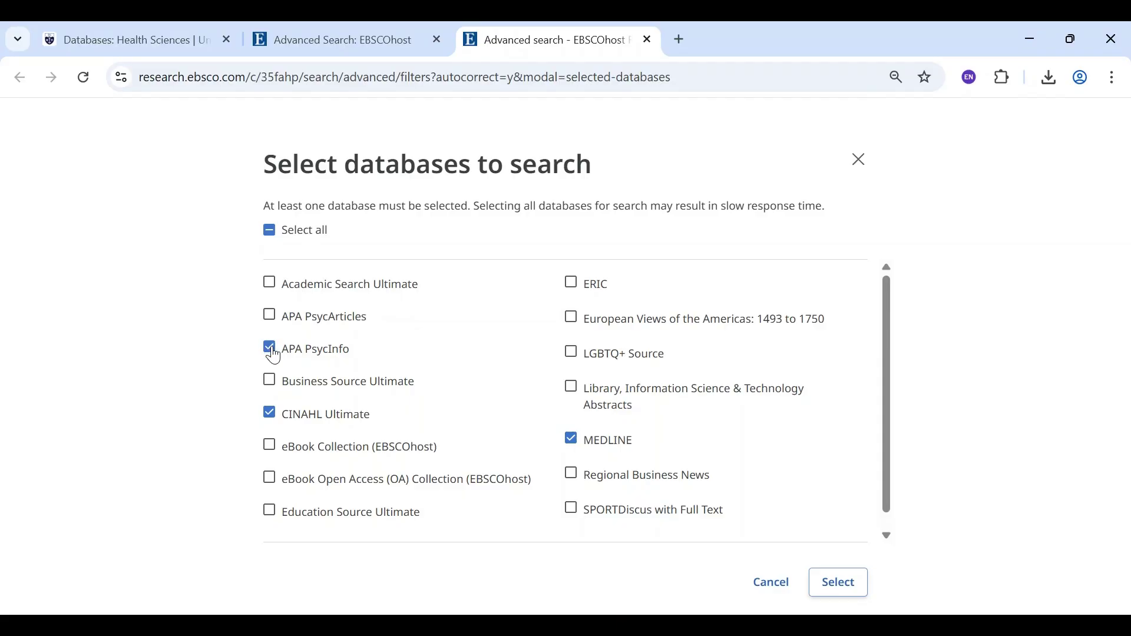
{"action": "left_click", "coordinate": [269, 285]}
{"action": "left_click", "coordinate": [844, 590]}
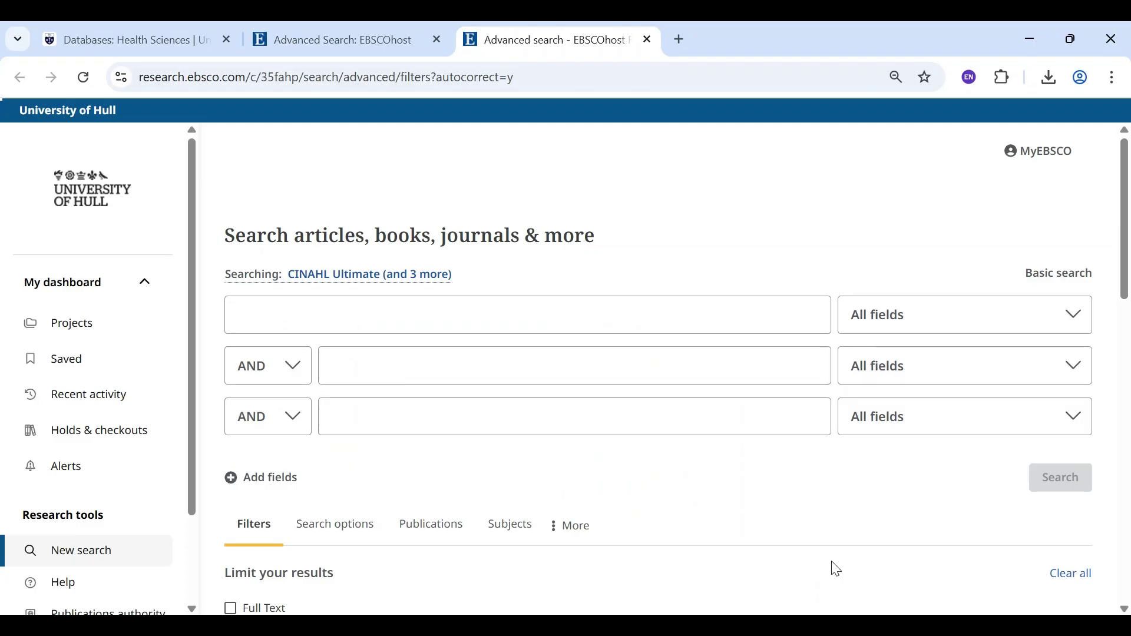
Search all fields for stigma AND language AND dementia, with each term on its own line
{"action": "left_click", "coordinate": [293, 380]}
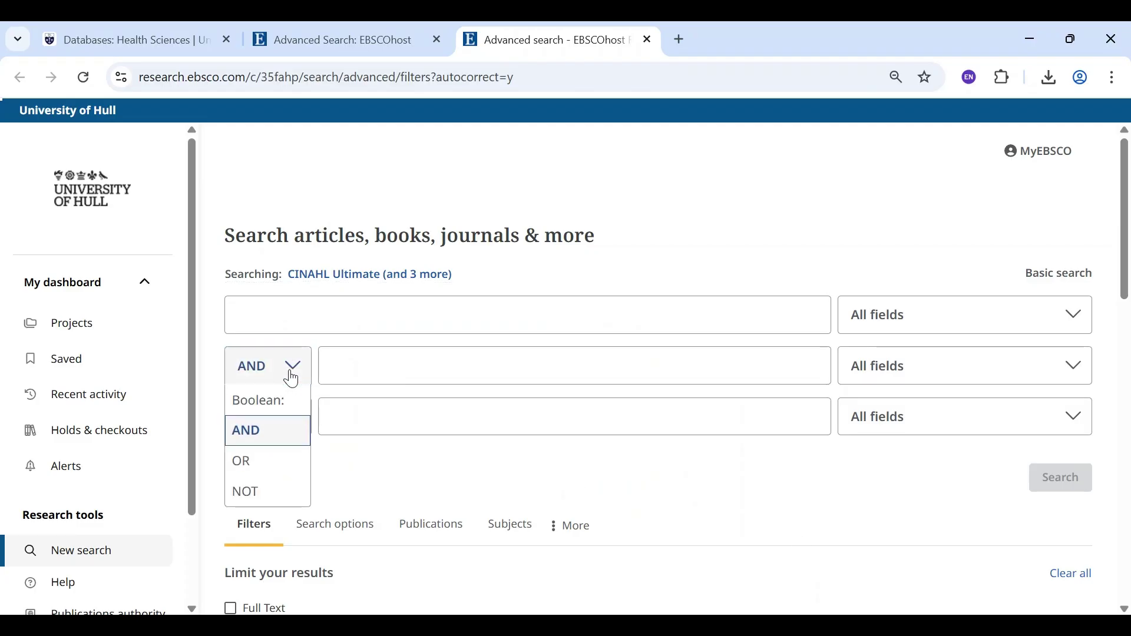
{"action": "left_click", "coordinate": [292, 377]}
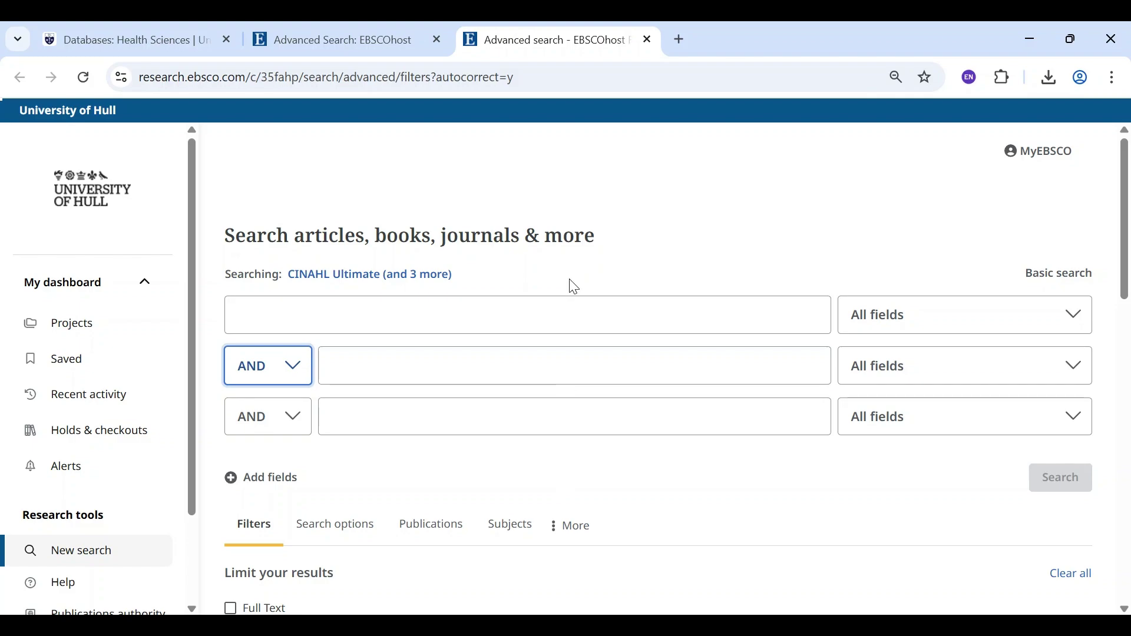
{"action": "left_click", "coordinate": [561, 308]}
{"action": "type", "text": "stigma"}
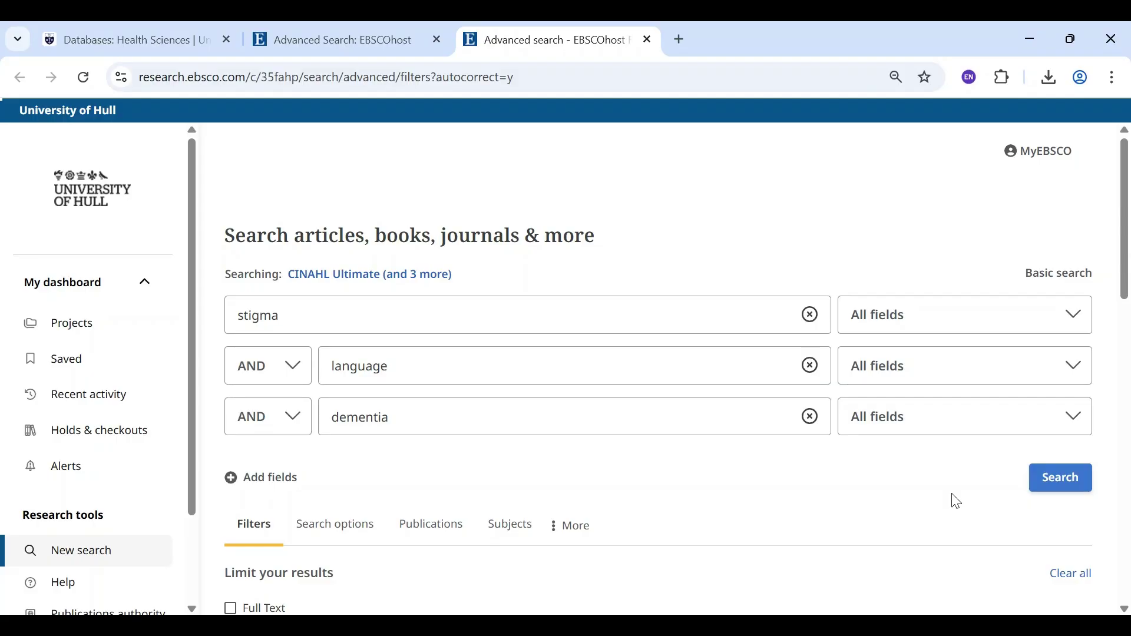
{"action": "left_click", "coordinate": [1067, 485]}
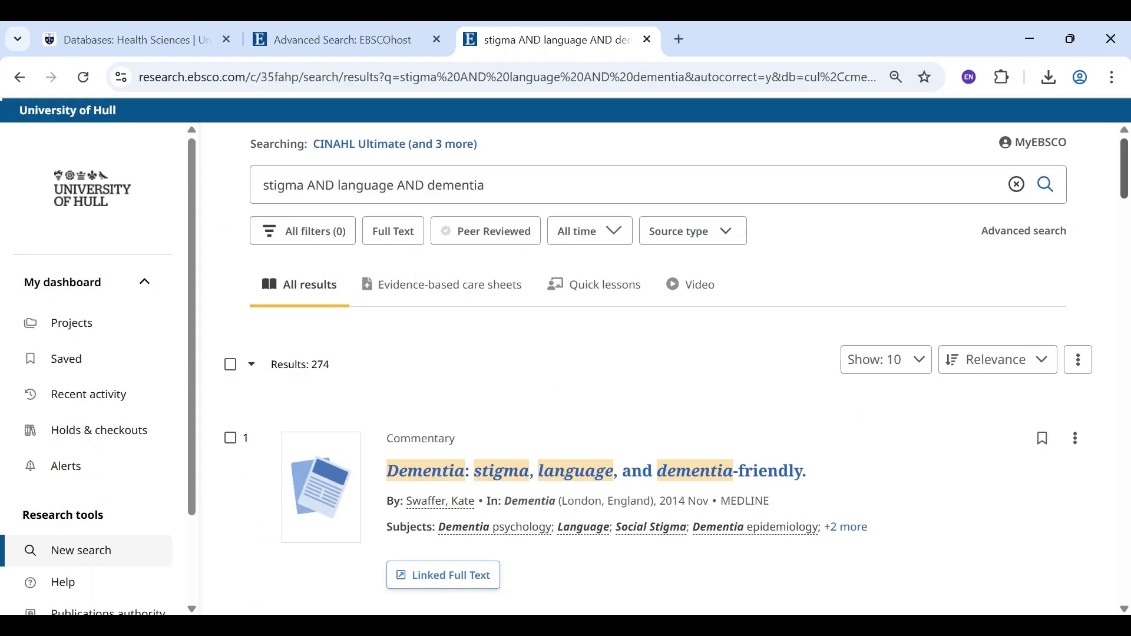
Return to the advanced search and expand the first line to "stigma or prejudice* or discriminat*" and the second to "language*"
{"action": "scroll", "coordinate": [677, 368], "scroll_direction": "down", "scroll_amount": 10}
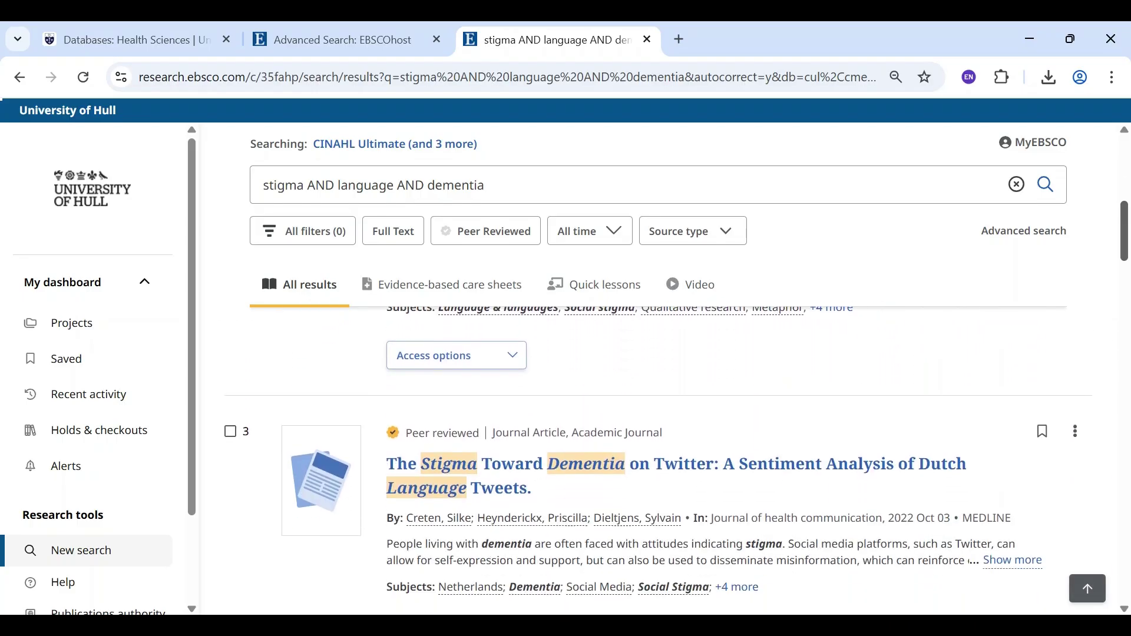
{"action": "key", "text": "Home"}
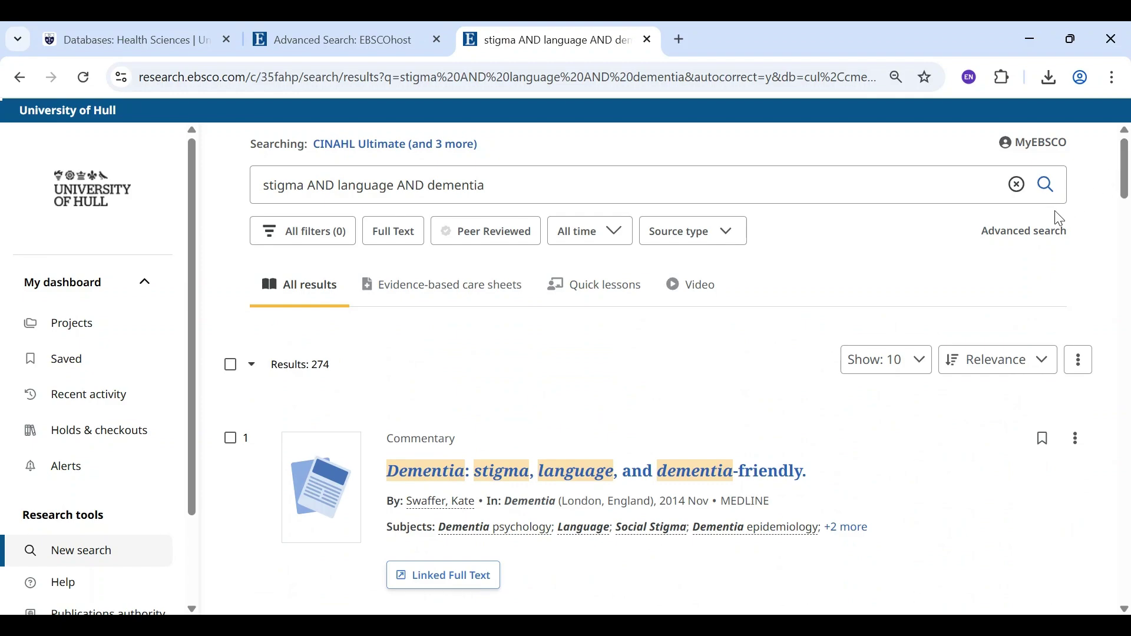
{"action": "left_click", "coordinate": [1025, 232]}
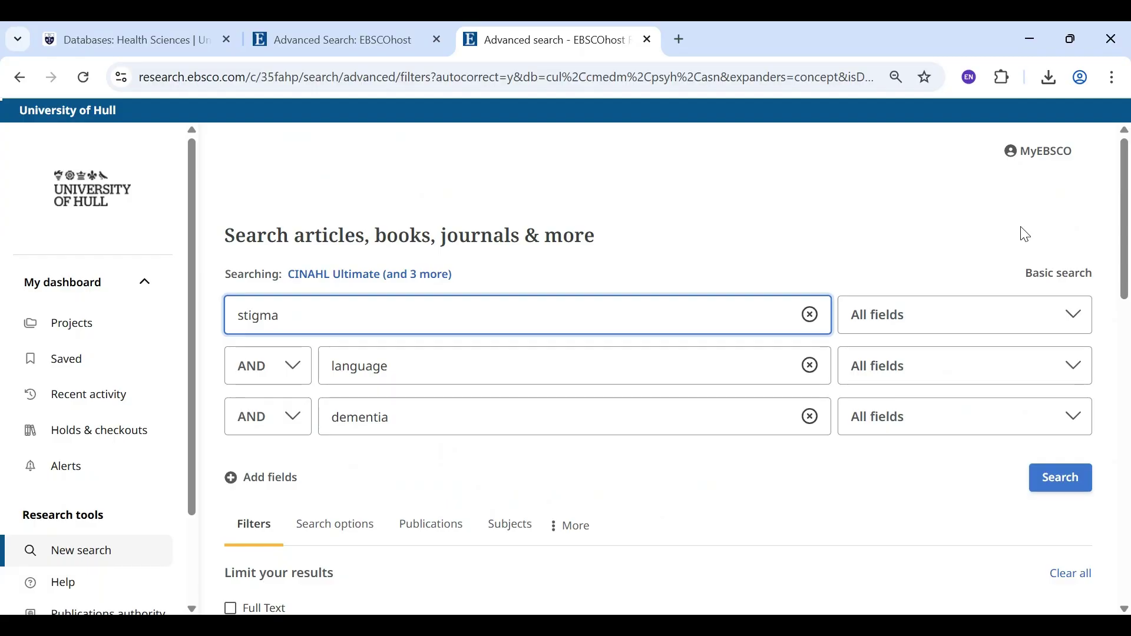
{"action": "type", "text": "*"}
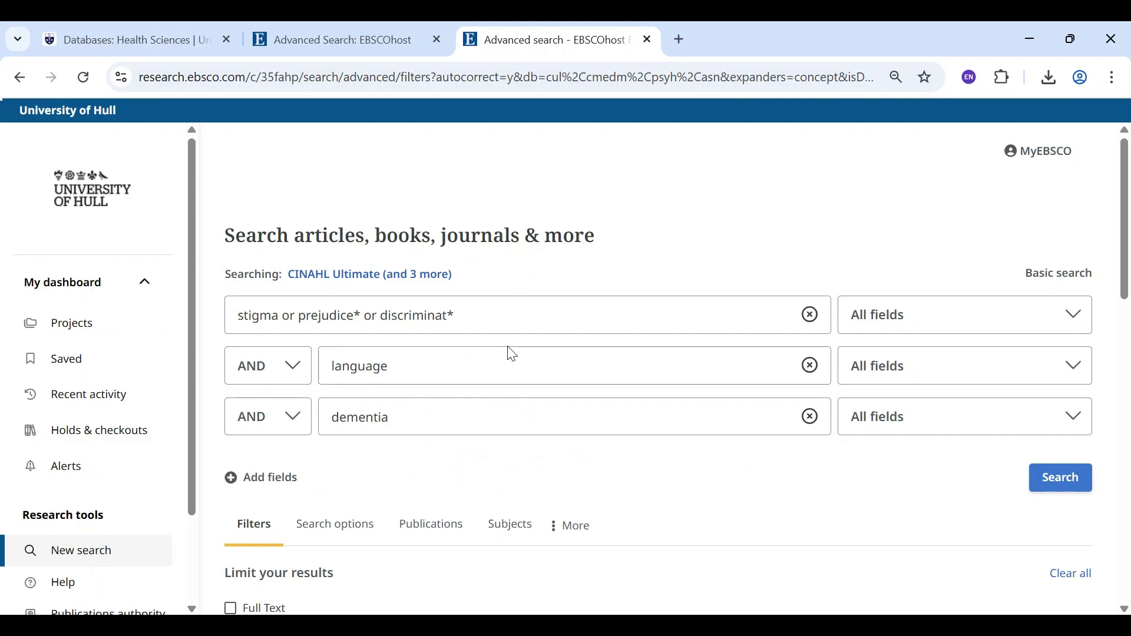
{"action": "left_click", "coordinate": [398, 368]}
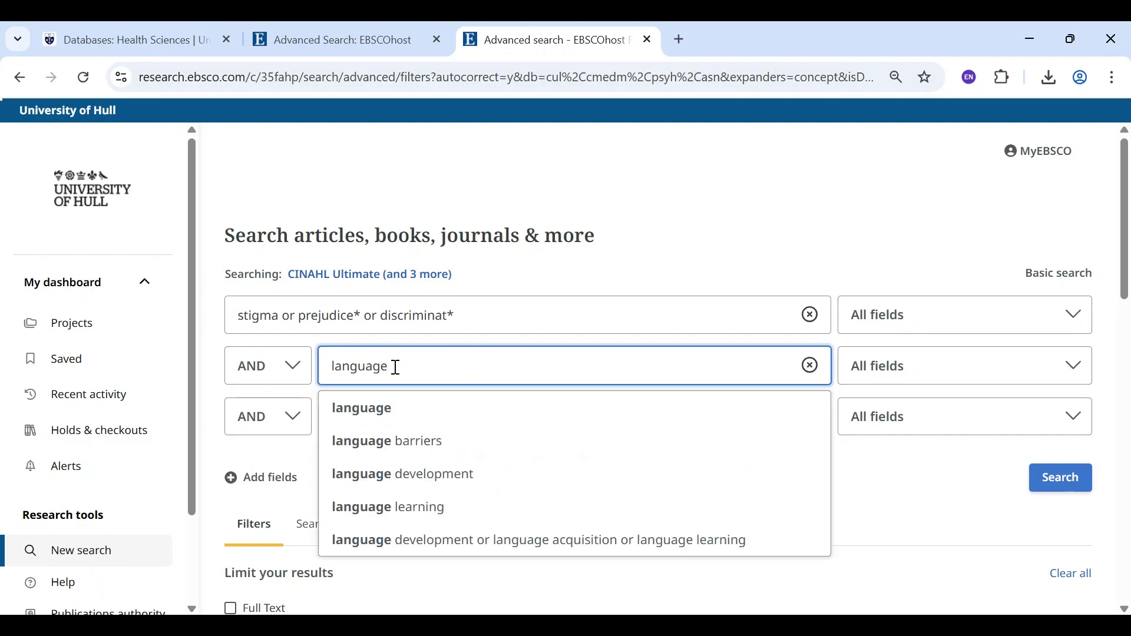
{"action": "type", "text": "*"}
{"action": "left_click", "coordinate": [982, 515]}
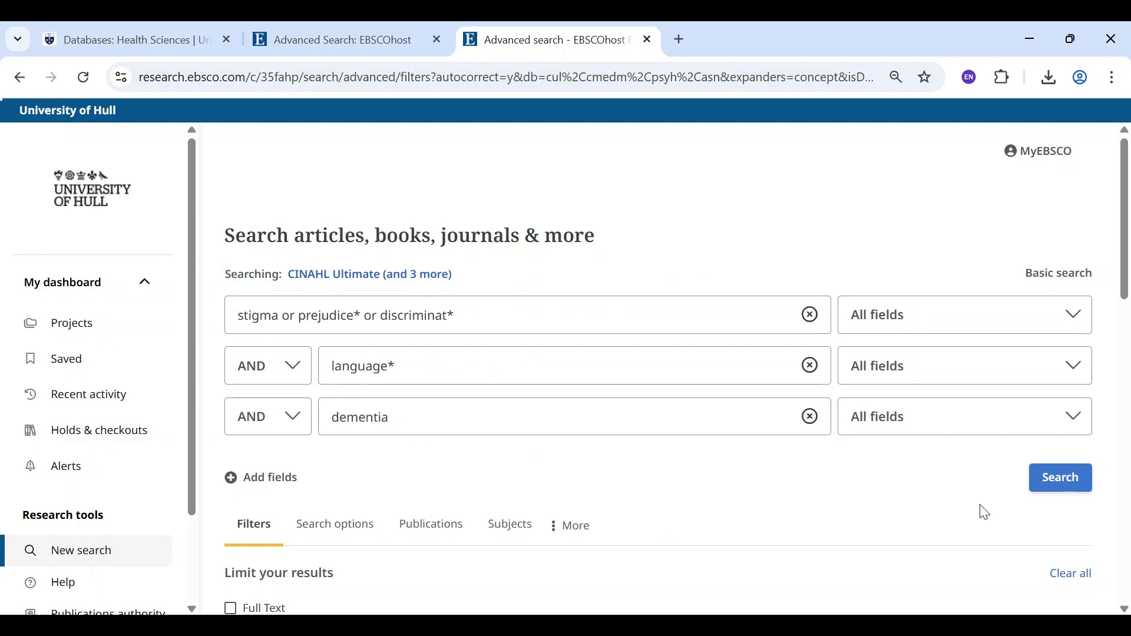
Expand the third search line to "dementia or alzheimer*" and run the search
{"action": "left_click", "coordinate": [445, 423]}
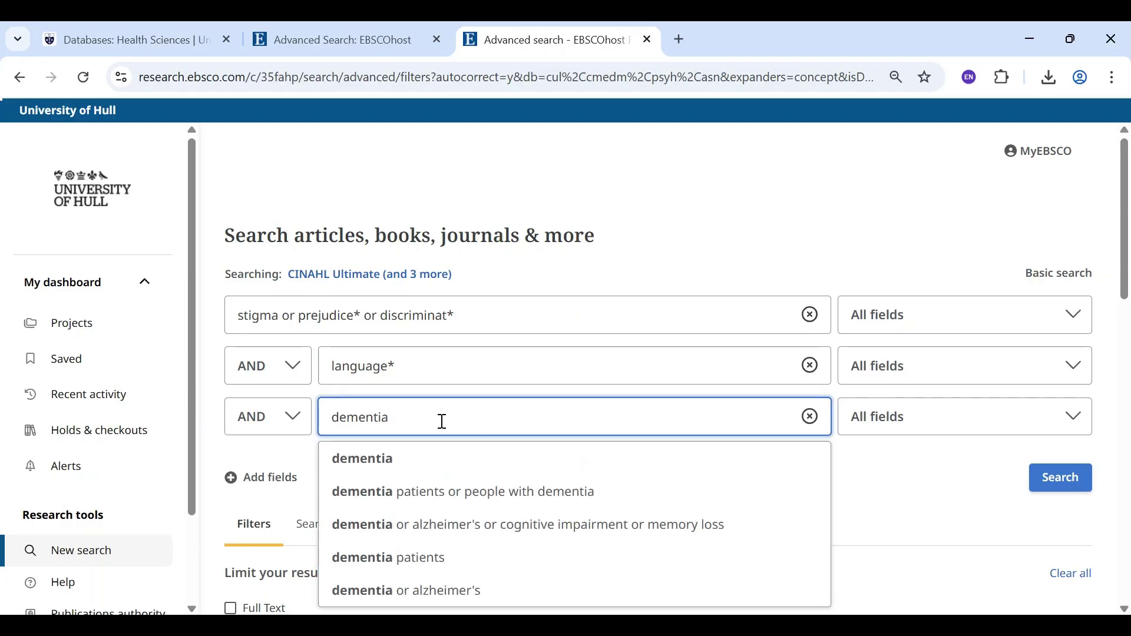
{"action": "type", "text": "or alzheimer*"}
{"action": "left_click", "coordinate": [975, 519]}
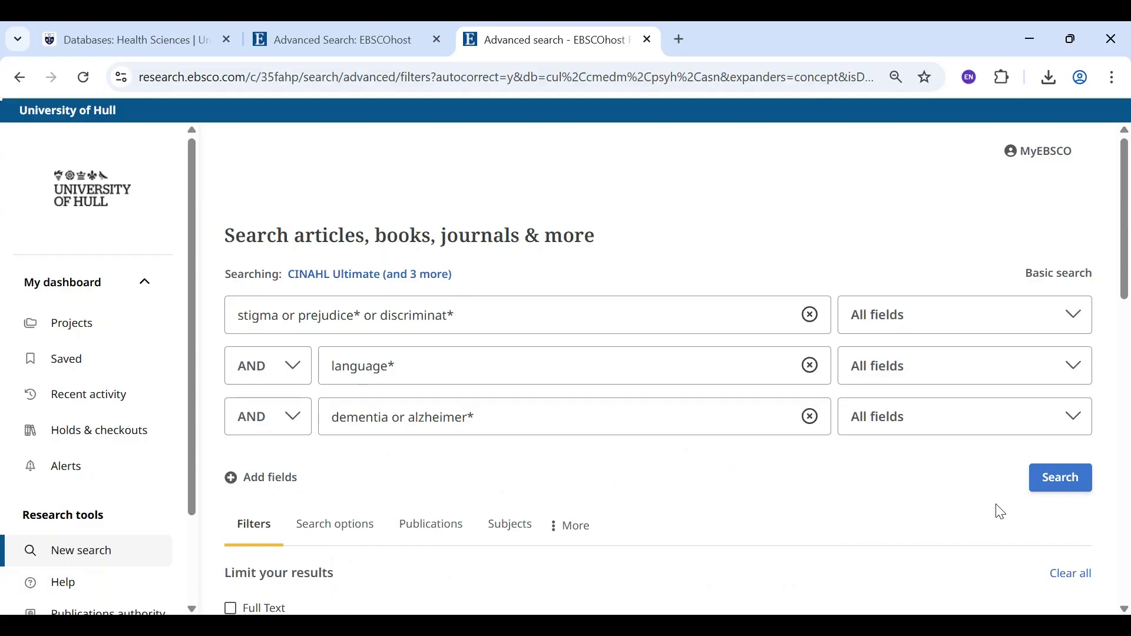
{"action": "left_click", "coordinate": [1073, 478]}
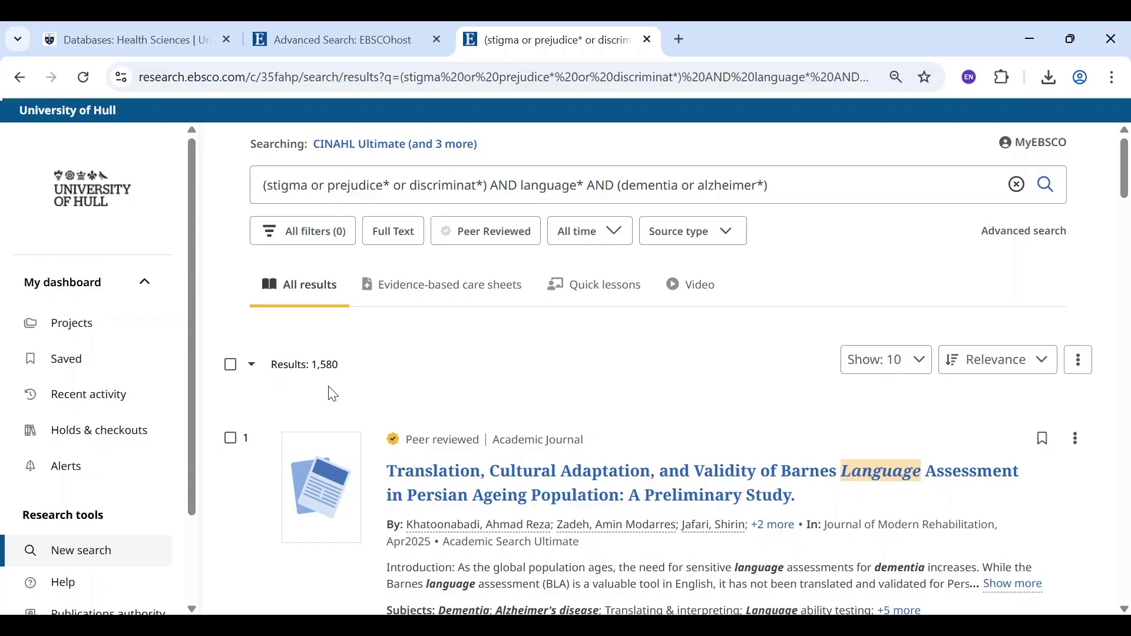
Edit the advanced search to restrict the dementia line to the Title - TI field and rerun it
{"action": "left_click", "coordinate": [1045, 232]}
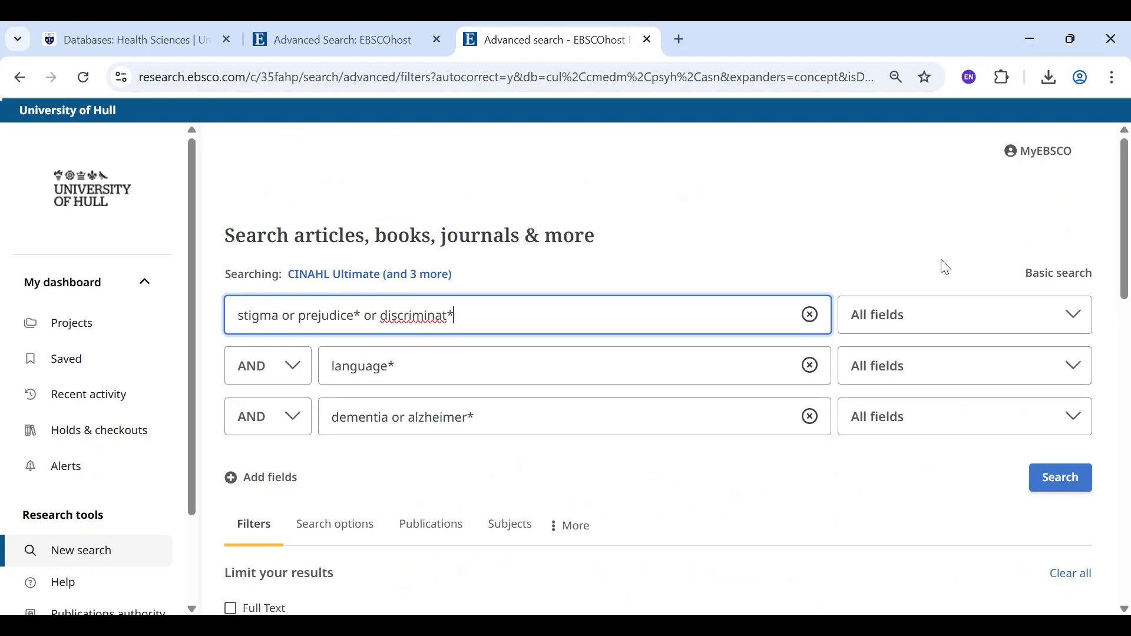
{"action": "left_click", "coordinate": [934, 423]}
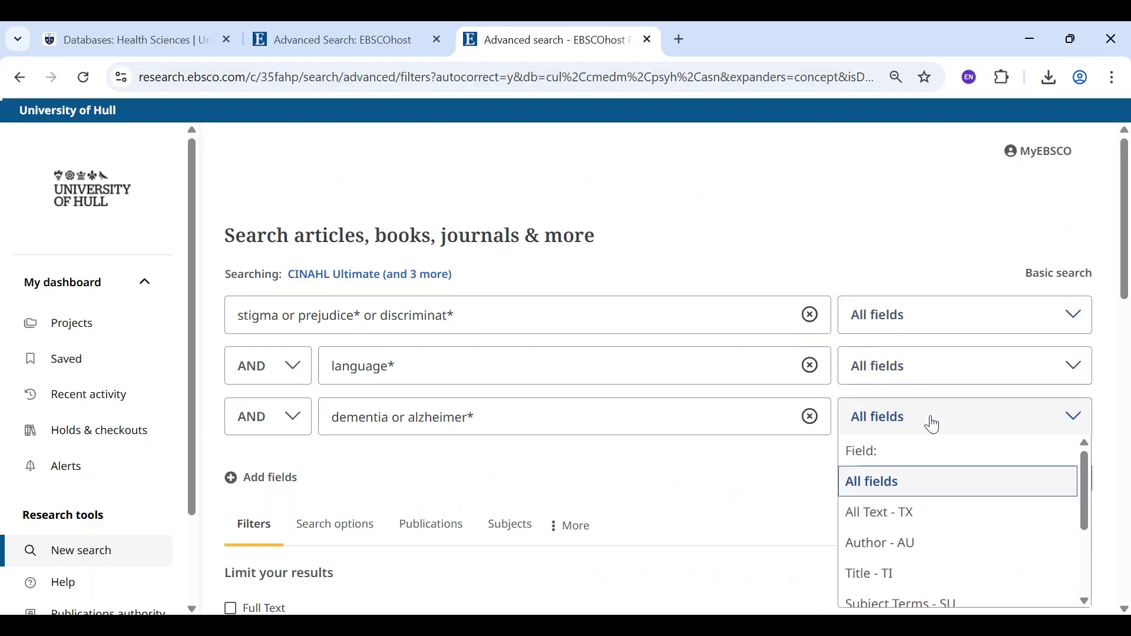
{"action": "left_click", "coordinate": [876, 577]}
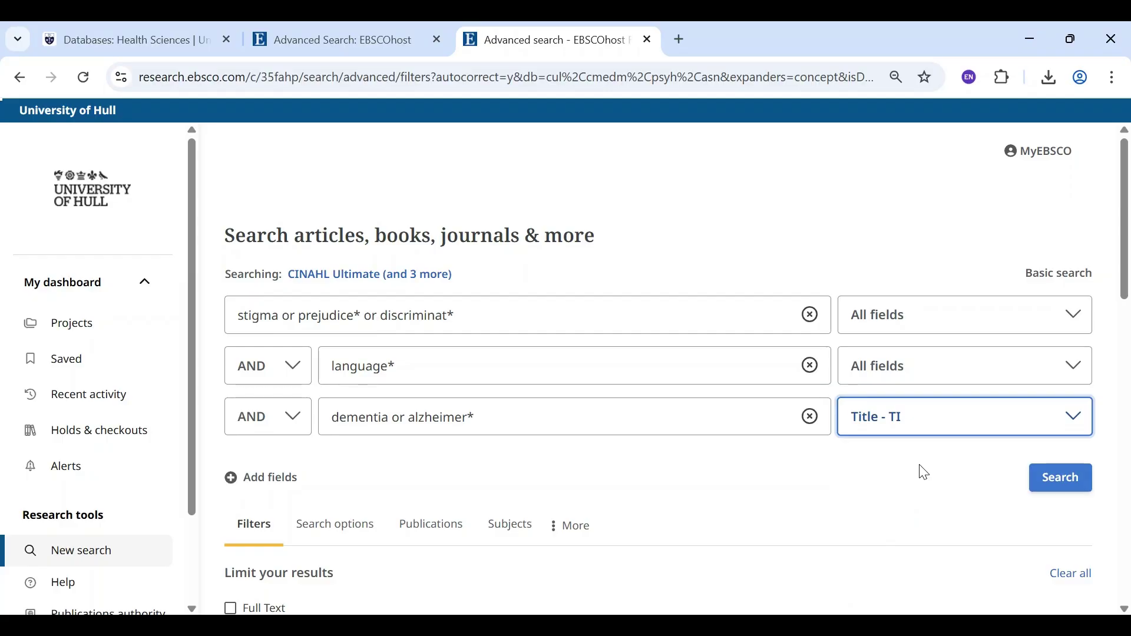
{"action": "left_click", "coordinate": [1061, 481]}
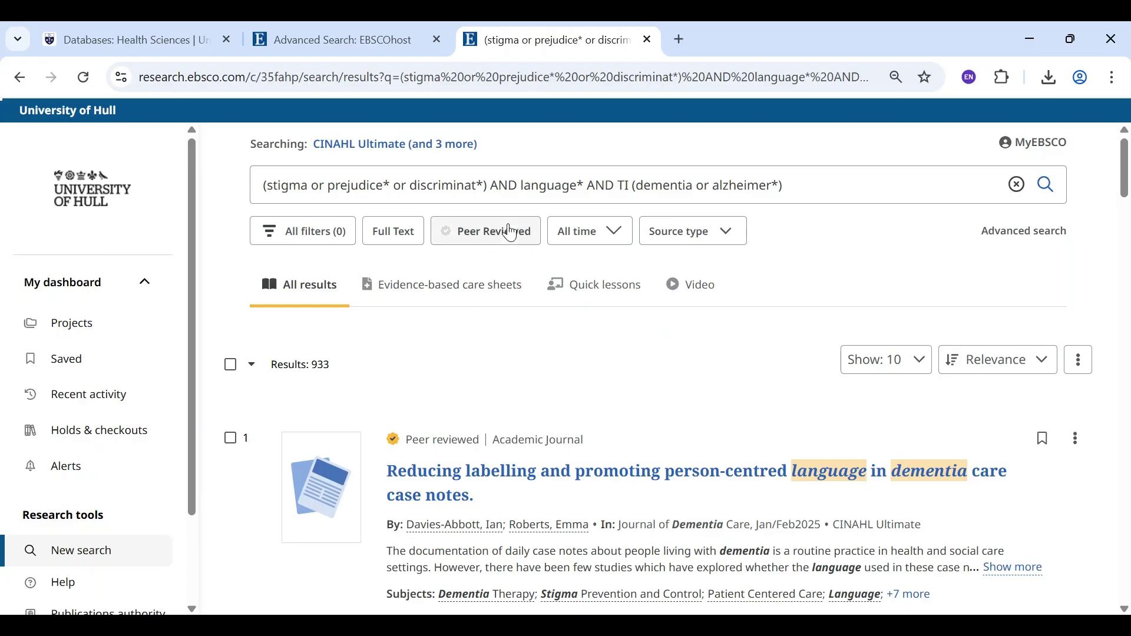
Filter the results to peer-reviewed Academic Journals from the past 10 years
{"action": "left_click", "coordinate": [510, 238]}
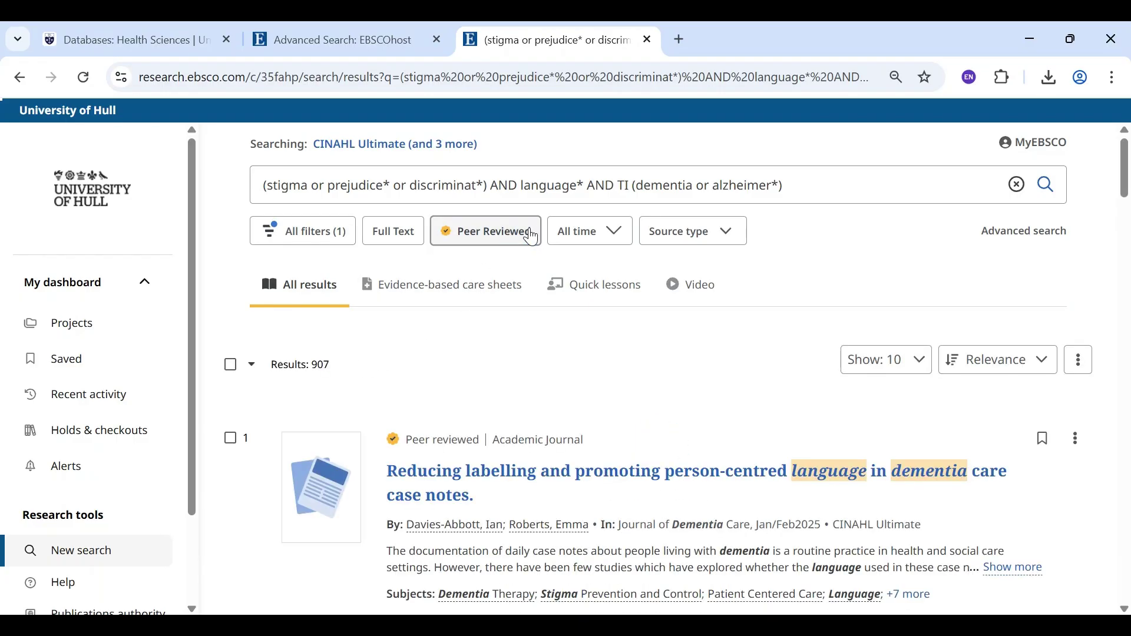
{"action": "left_click", "coordinate": [612, 235]}
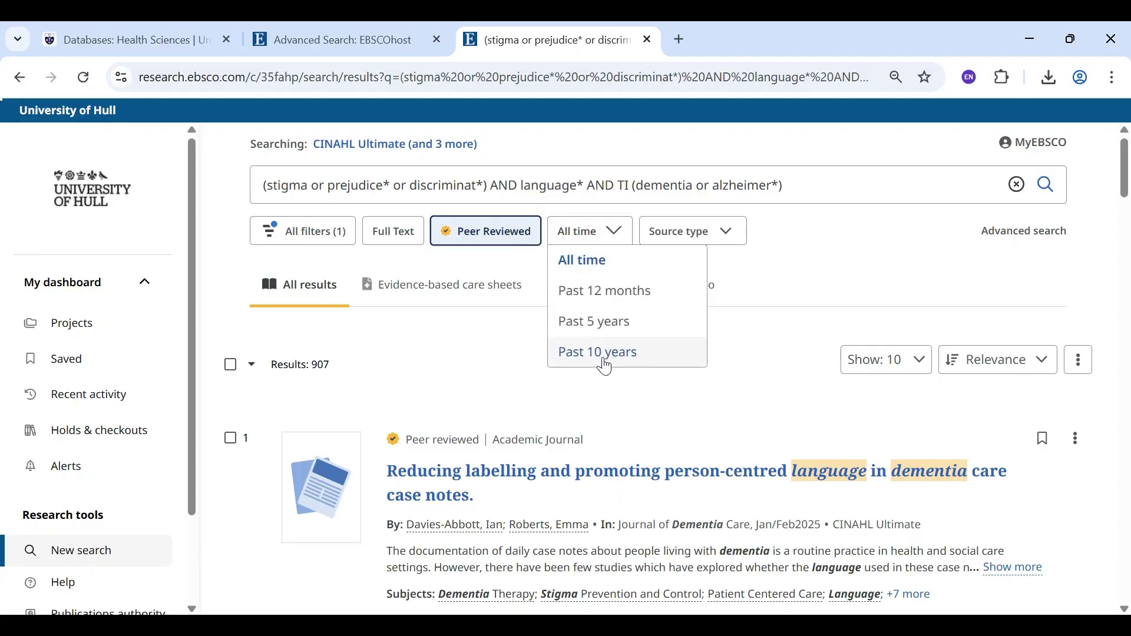
{"action": "left_click", "coordinate": [611, 353]}
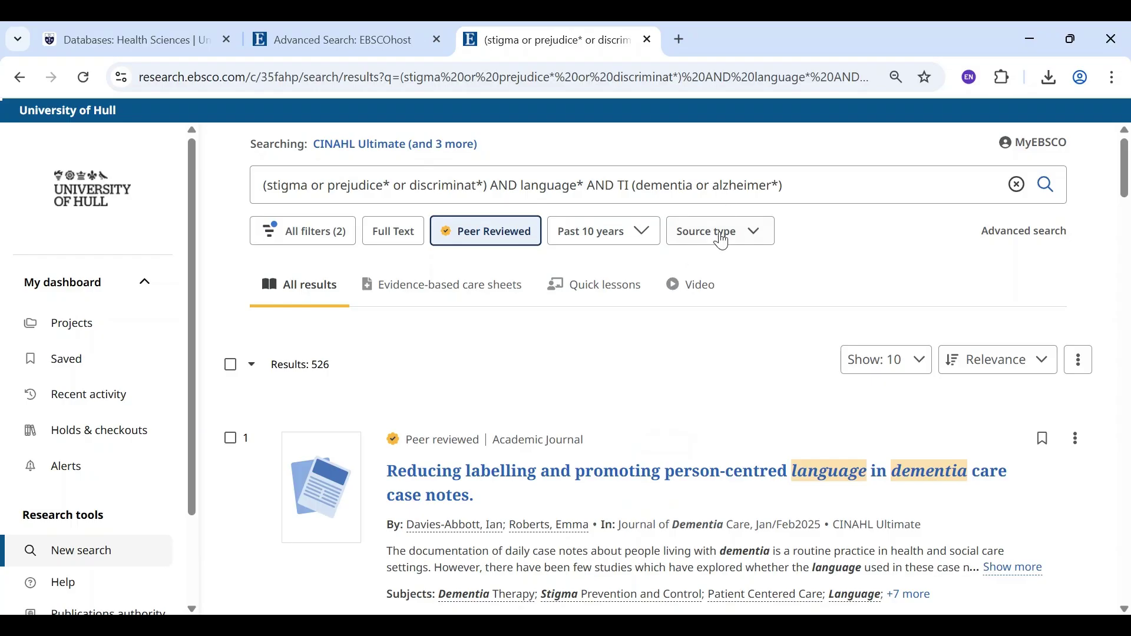
{"action": "left_click", "coordinate": [722, 239]}
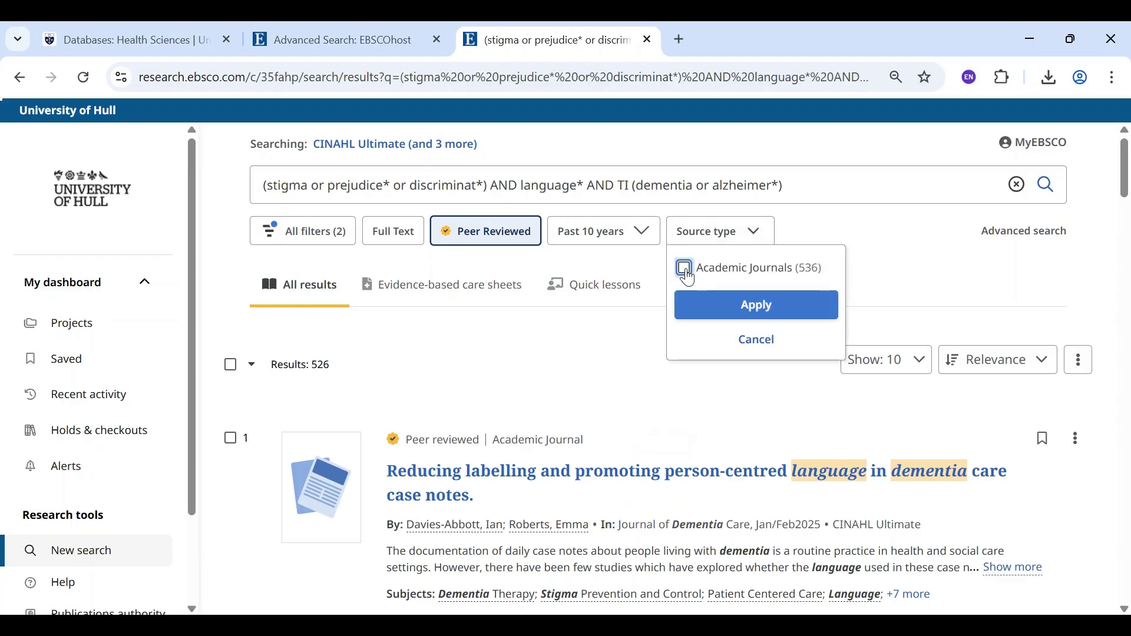
{"action": "left_click", "coordinate": [685, 269]}
{"action": "left_click", "coordinate": [718, 305]}
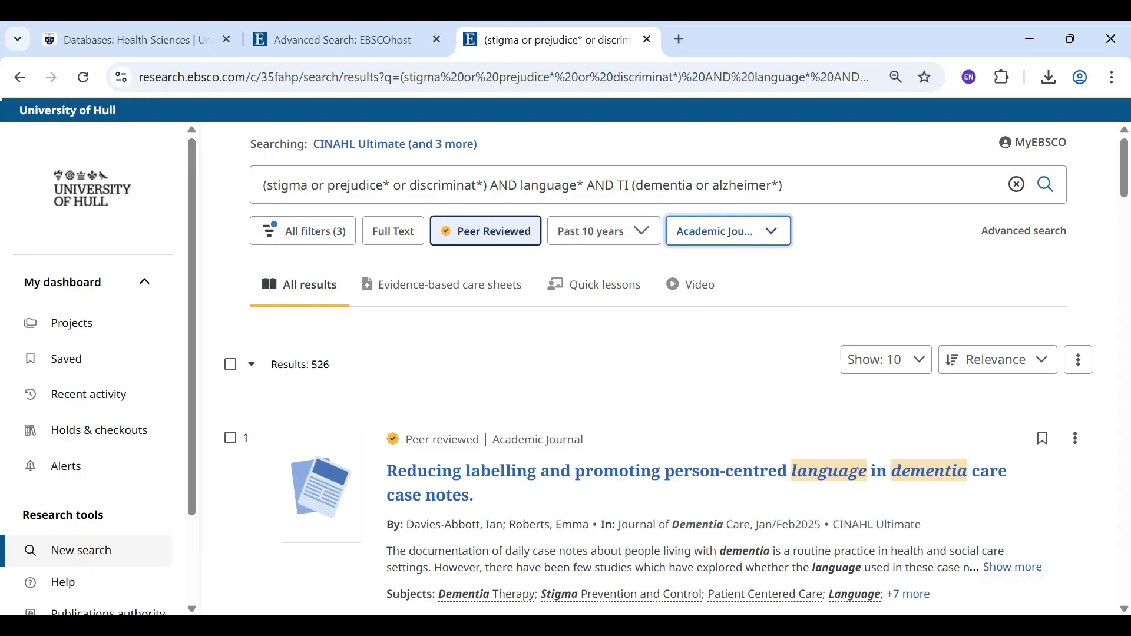
View the record for "Reducing labelling and promoting person-centred language in dementia care case notes" and return to the results
{"action": "scroll", "coordinate": [677, 375], "scroll_direction": "down", "scroll_amount": 2}
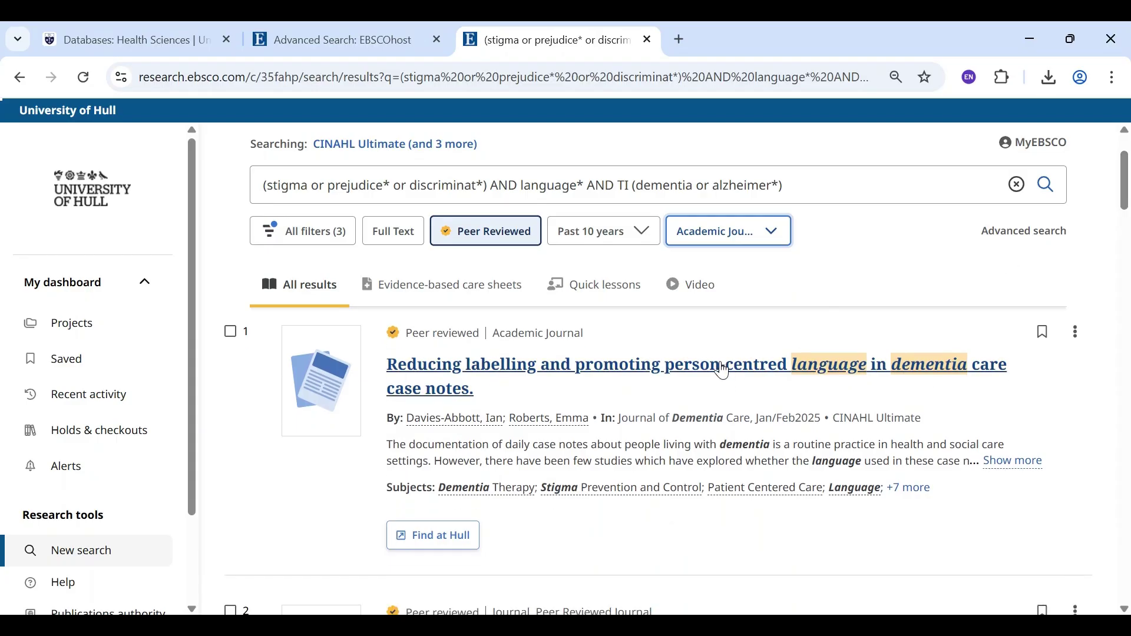
{"action": "left_click", "coordinate": [724, 371]}
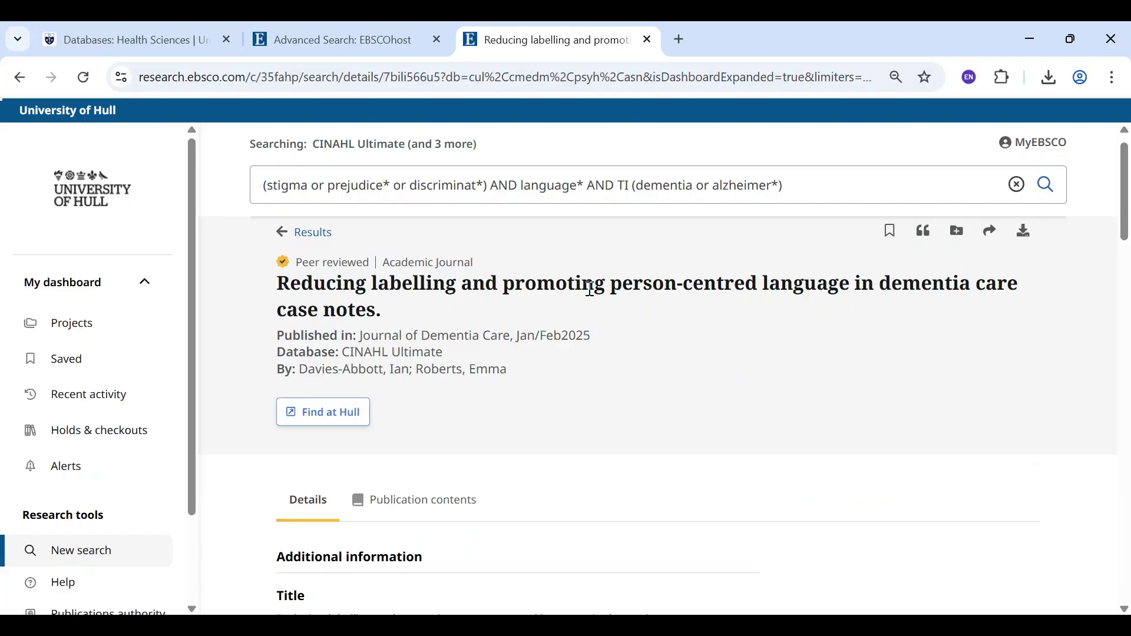
{"action": "mouse_move", "coordinate": [1127, 222]}
{"action": "left_mouse_down"}
{"action": "mouse_move", "coordinate": [1127, 479]}
{"action": "mouse_move", "coordinate": [1127, 218]}
{"action": "left_mouse_up"}
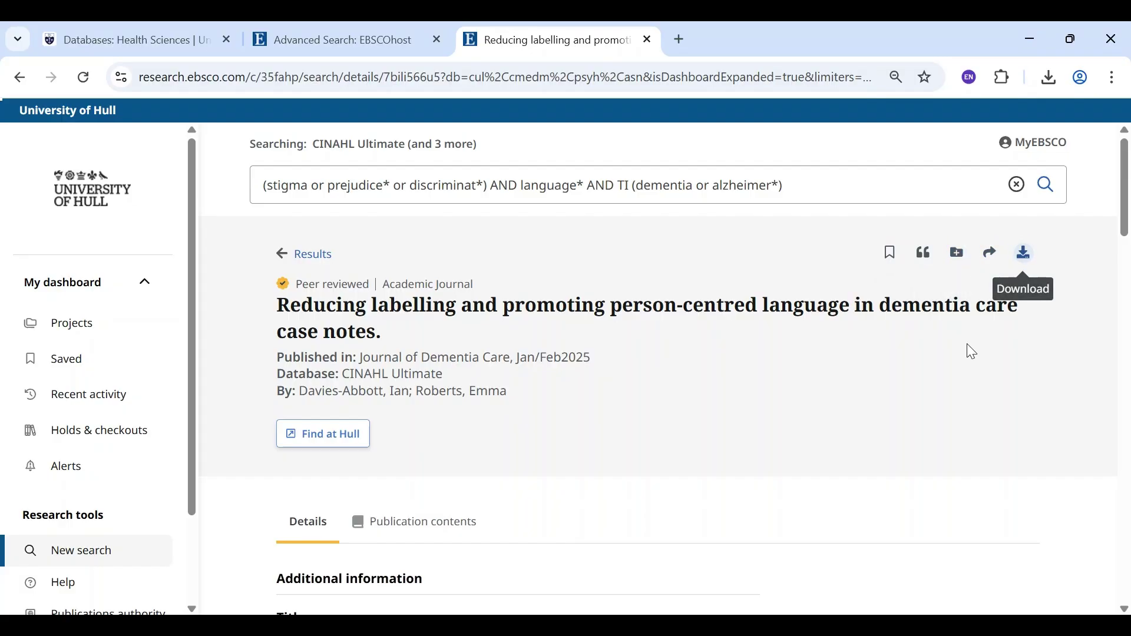
{"action": "left_click", "coordinate": [315, 257]}
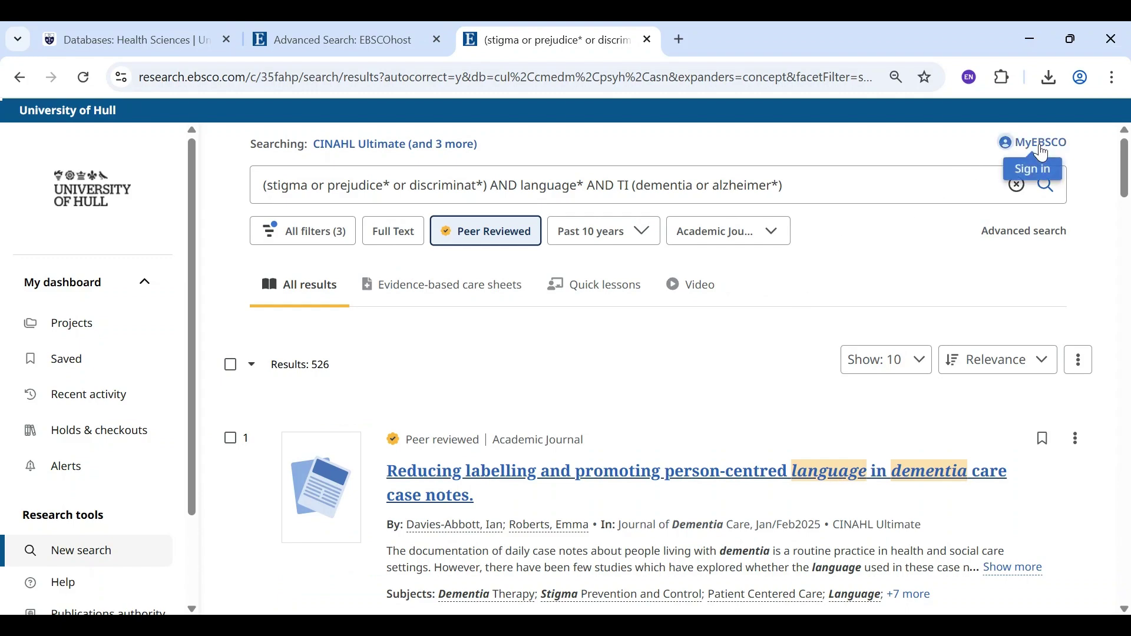
Sign in to MyEBSCO and save the current dementia stigma and language search with its filters
{"action": "left_click", "coordinate": [1040, 144]}
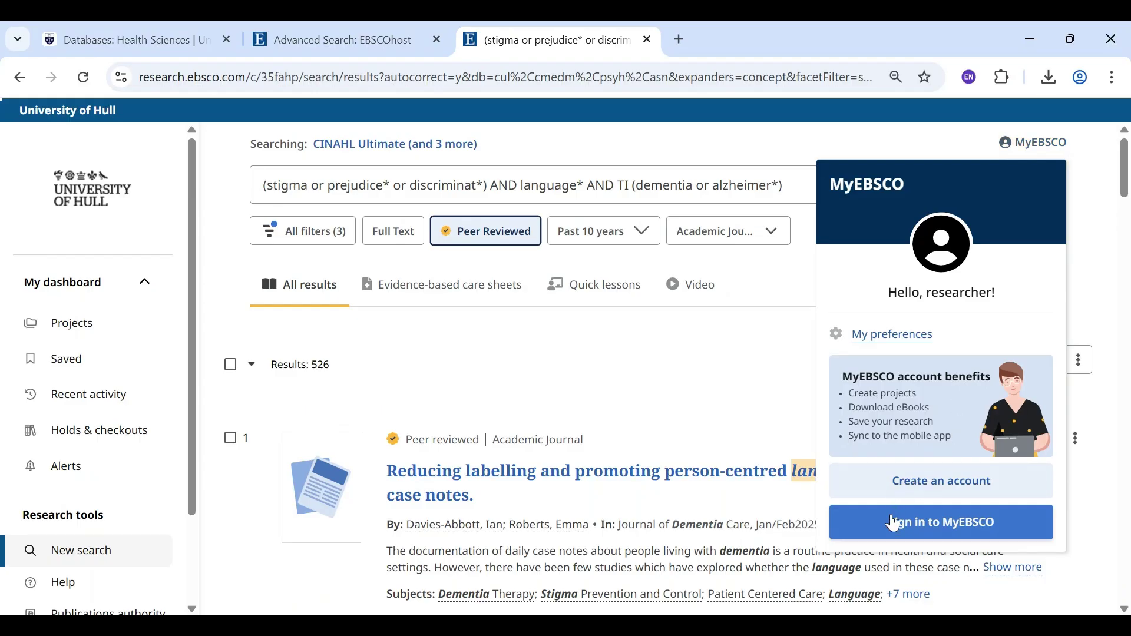
{"action": "left_click", "coordinate": [896, 524]}
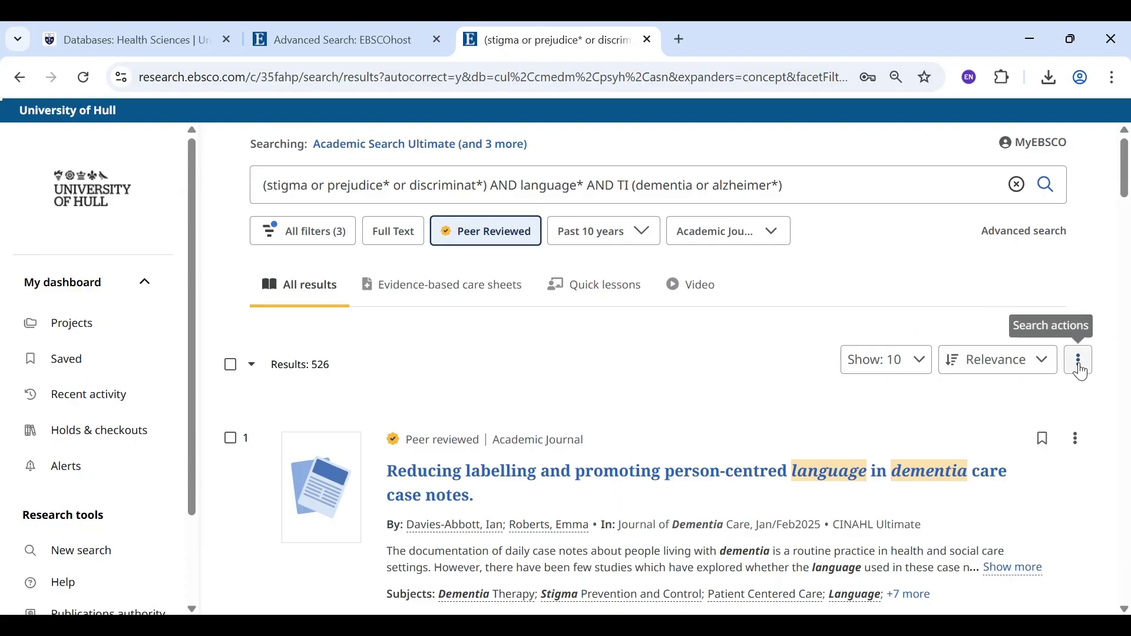
{"action": "left_click", "coordinate": [1081, 369]}
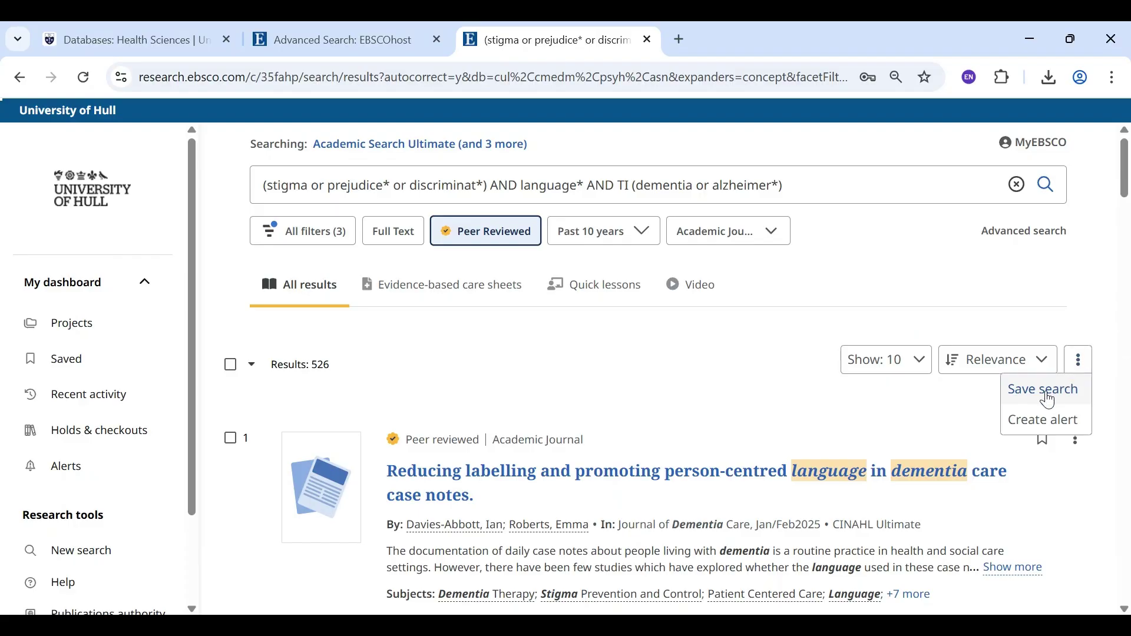
{"action": "left_click", "coordinate": [1052, 392]}
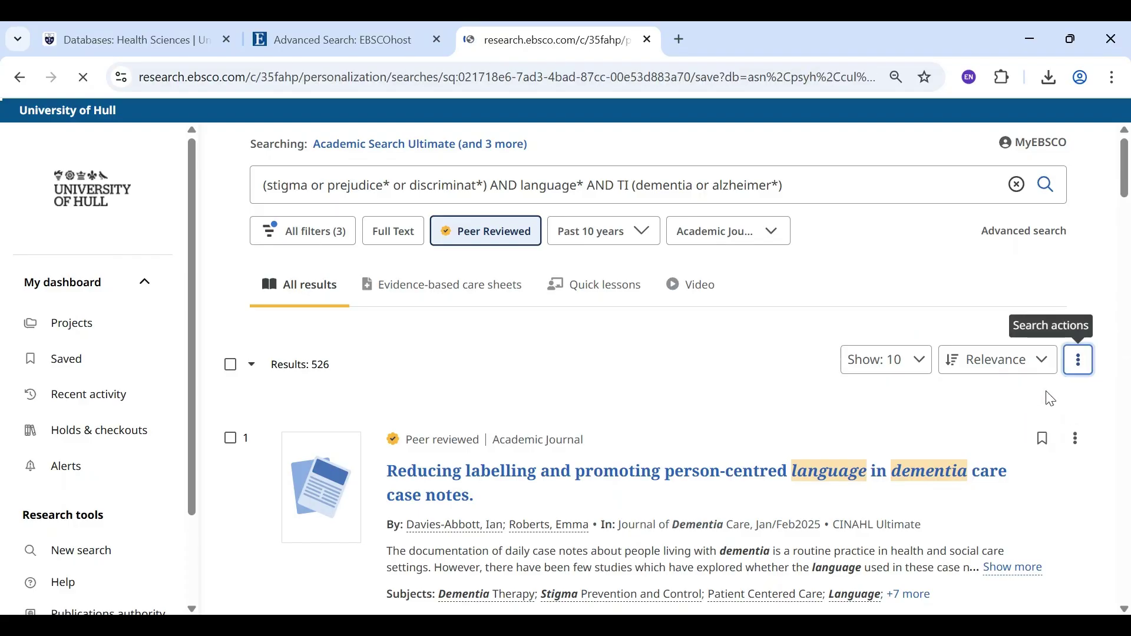
{"action": "left_click_drag", "start_coordinate": [1126, 283], "coordinate": [1097, 557]}
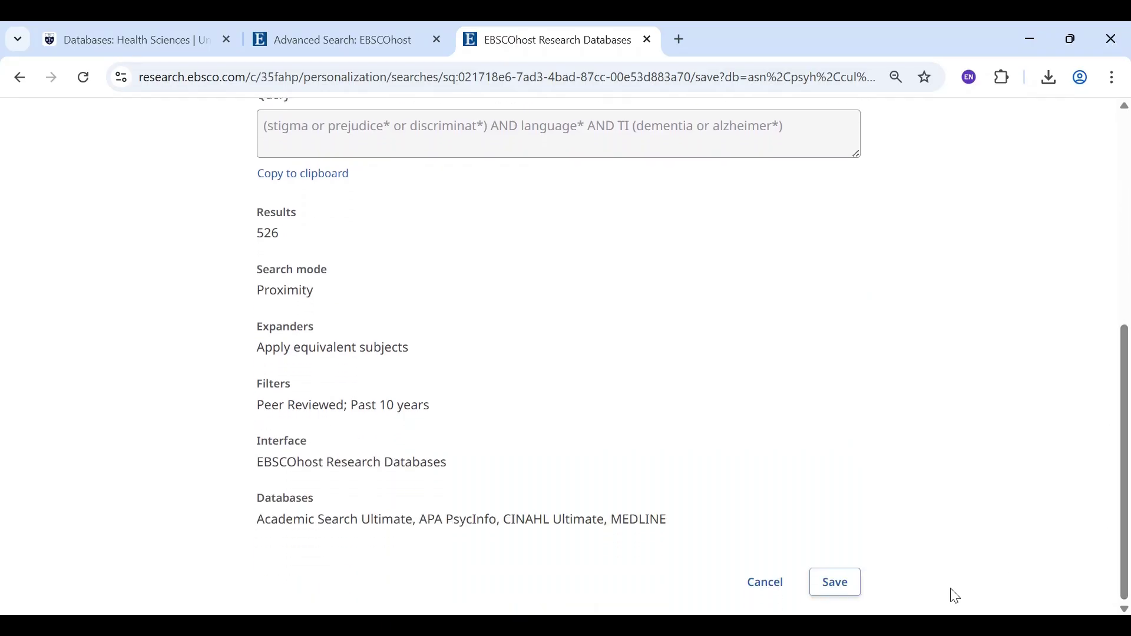
{"action": "left_click", "coordinate": [834, 589]}
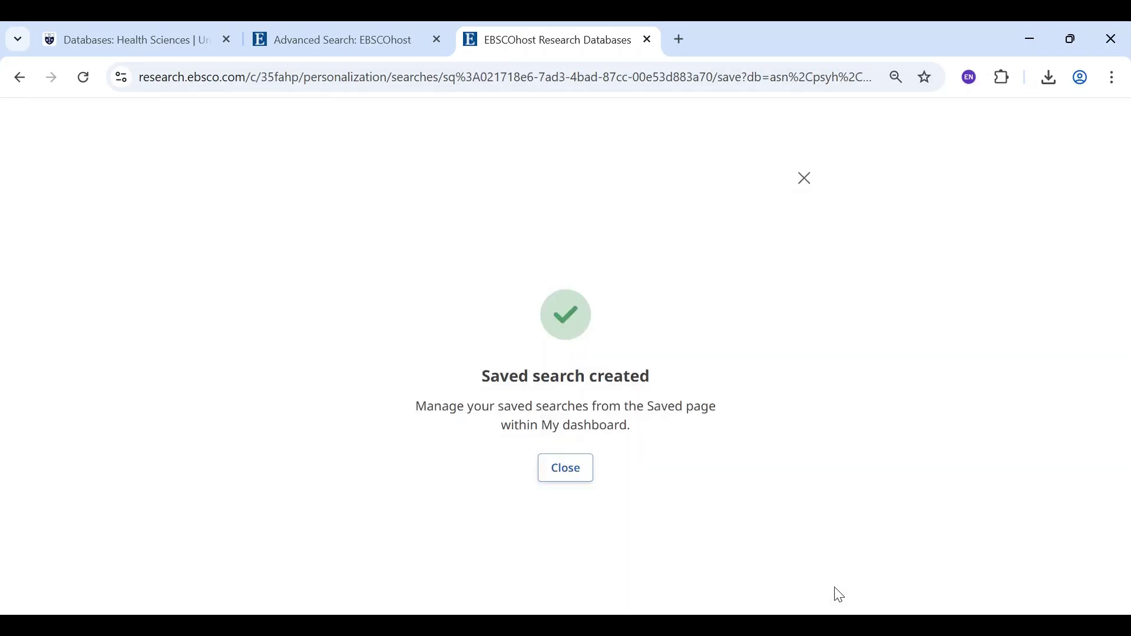
{"action": "left_click", "coordinate": [568, 469]}
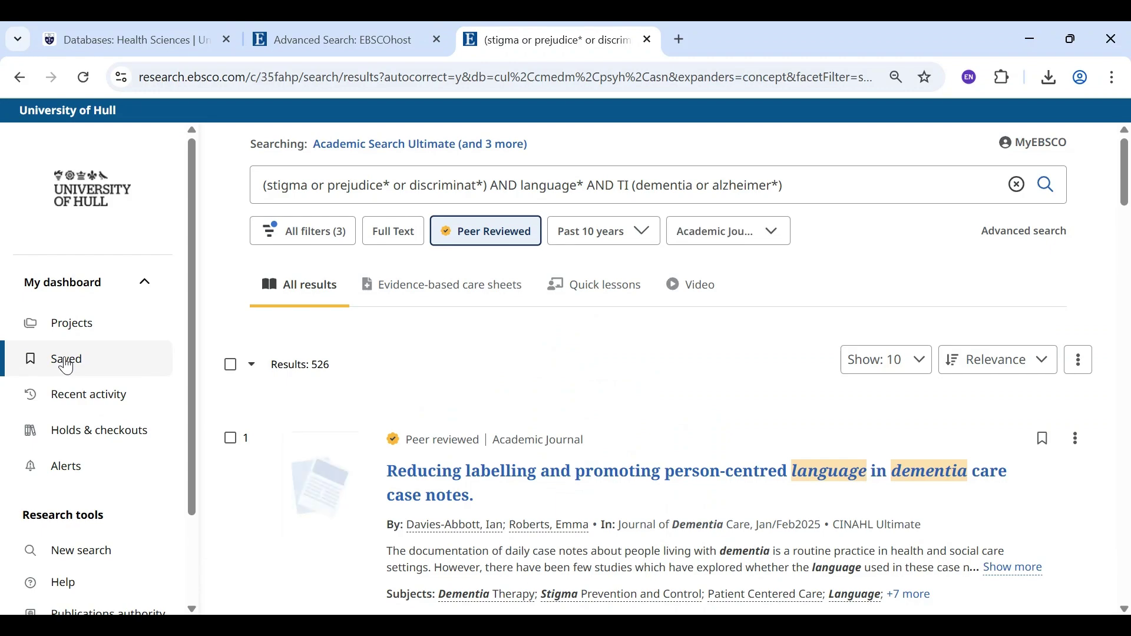
Open the list of saved searches and rerun the newly saved stigma, language and dementia search
{"action": "left_click", "coordinate": [67, 367]}
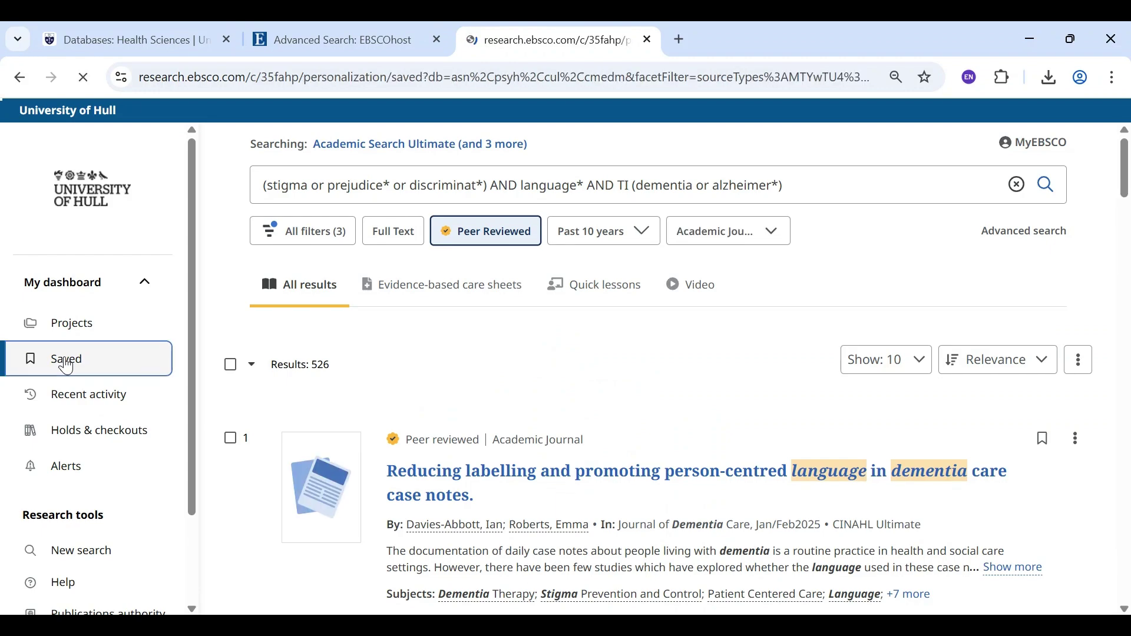
{"action": "left_click", "coordinate": [380, 333]}
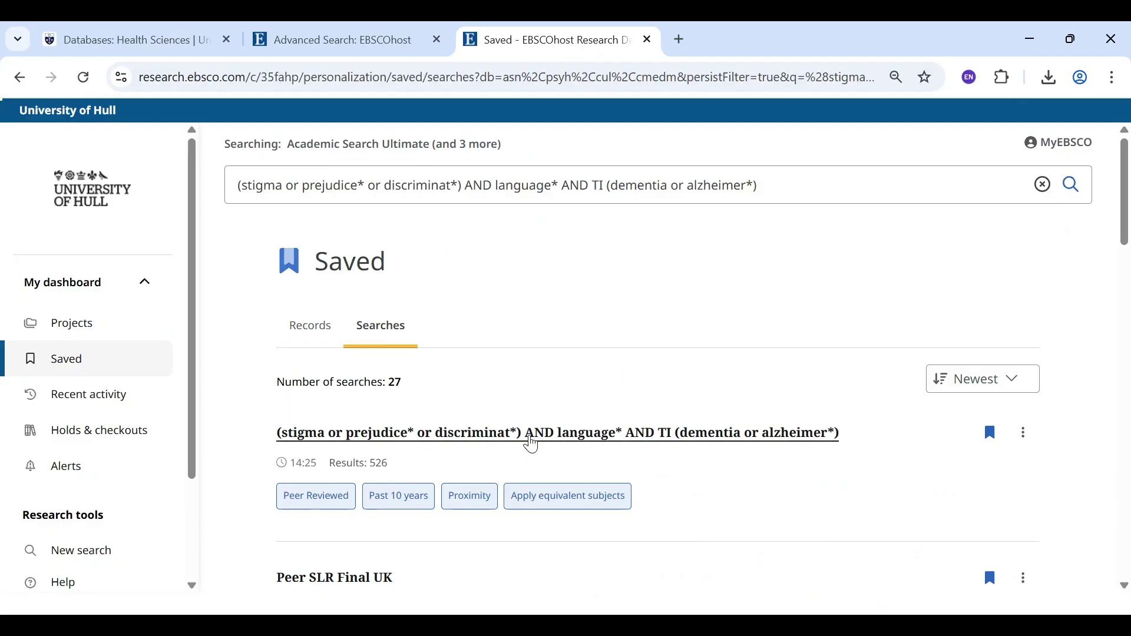
{"action": "left_click", "coordinate": [533, 435]}
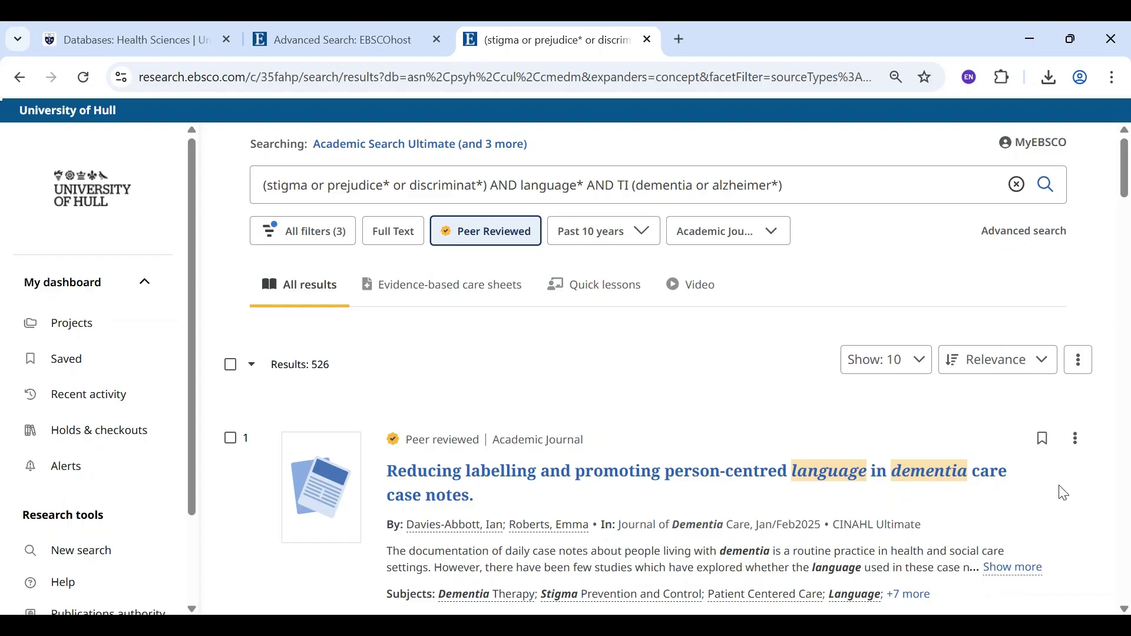
Bookmark the first result and add all 10 results on the page to the Dissertation project
{"action": "left_click", "coordinate": [1044, 450]}
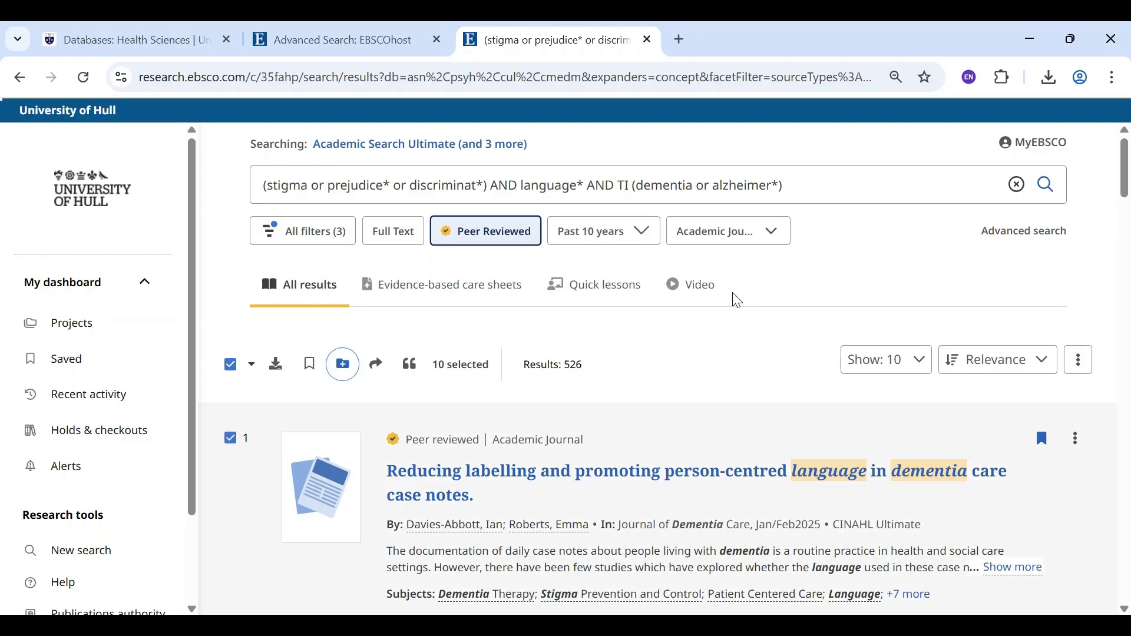
{"action": "left_click", "coordinate": [345, 370]}
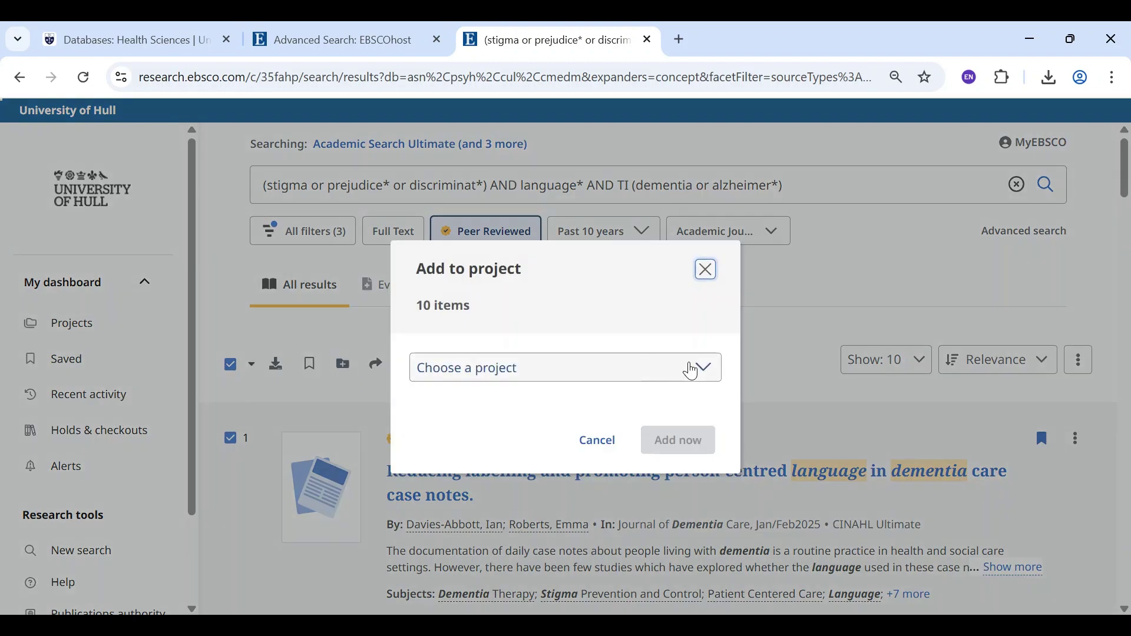
{"action": "left_click", "coordinate": [694, 369]}
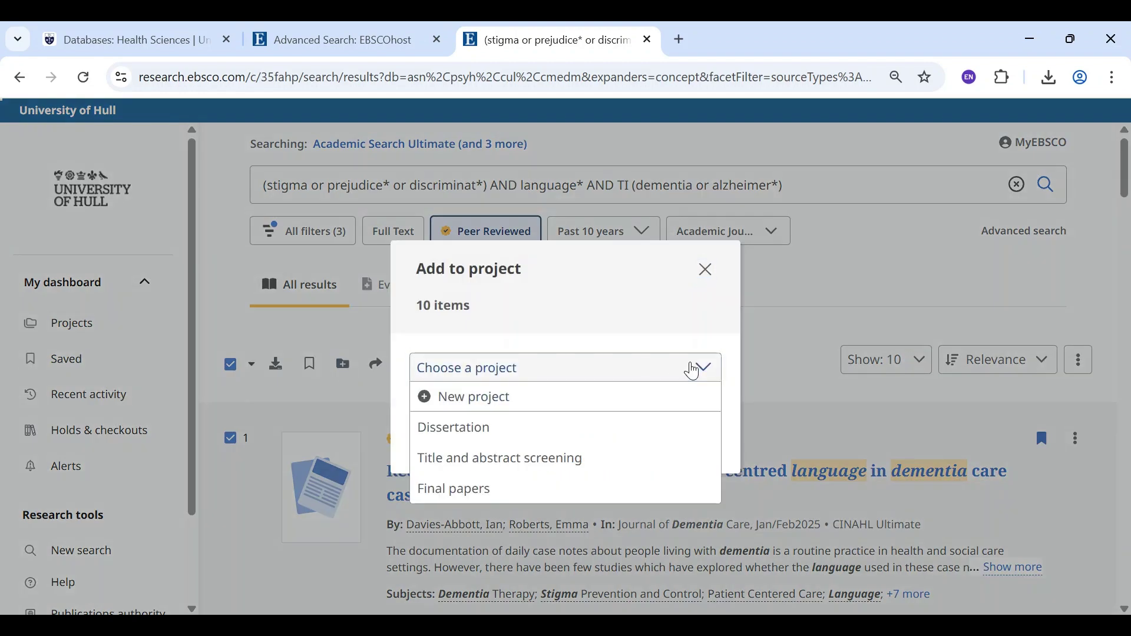
{"action": "left_click", "coordinate": [470, 430]}
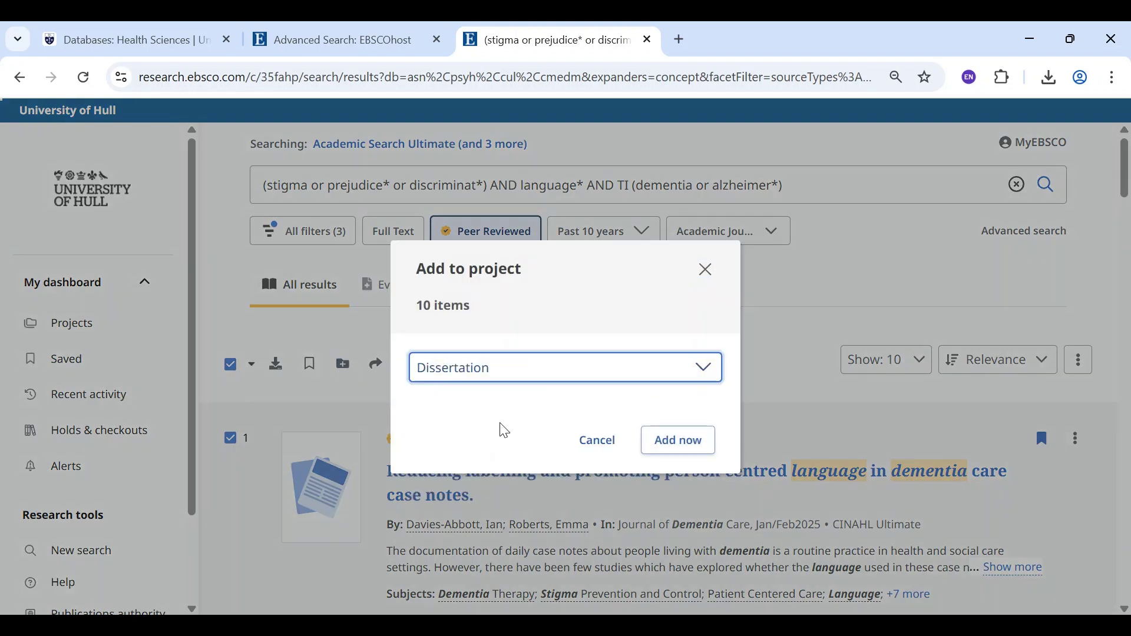
{"action": "left_click", "coordinate": [680, 449]}
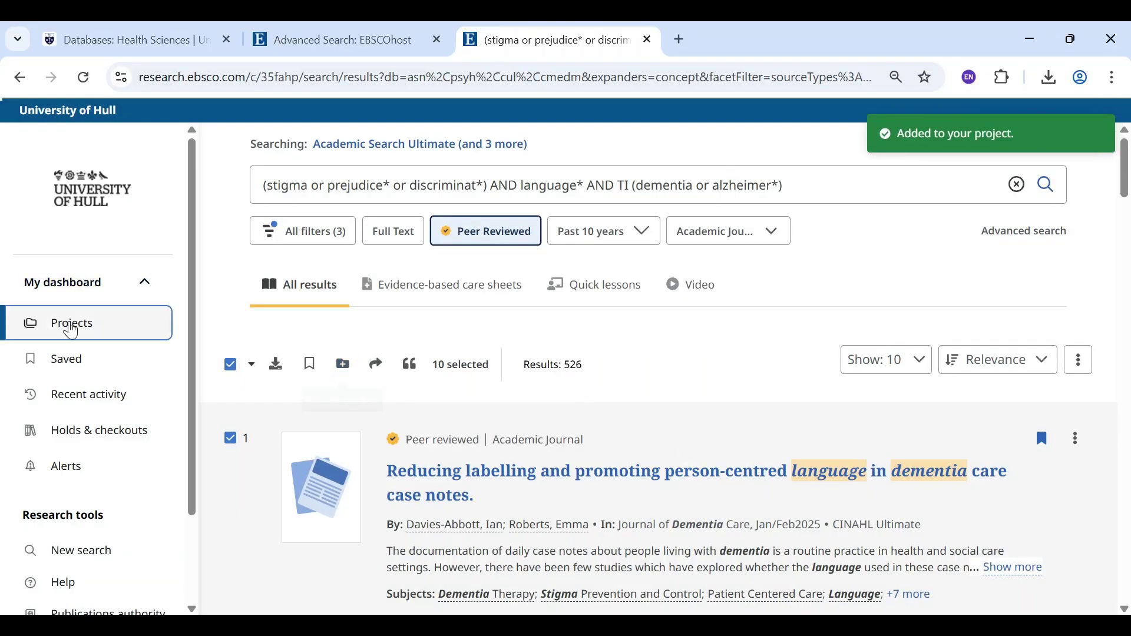
Look through the records in the Dissertation project and return to the list of projects
{"action": "left_click", "coordinate": [72, 326]}
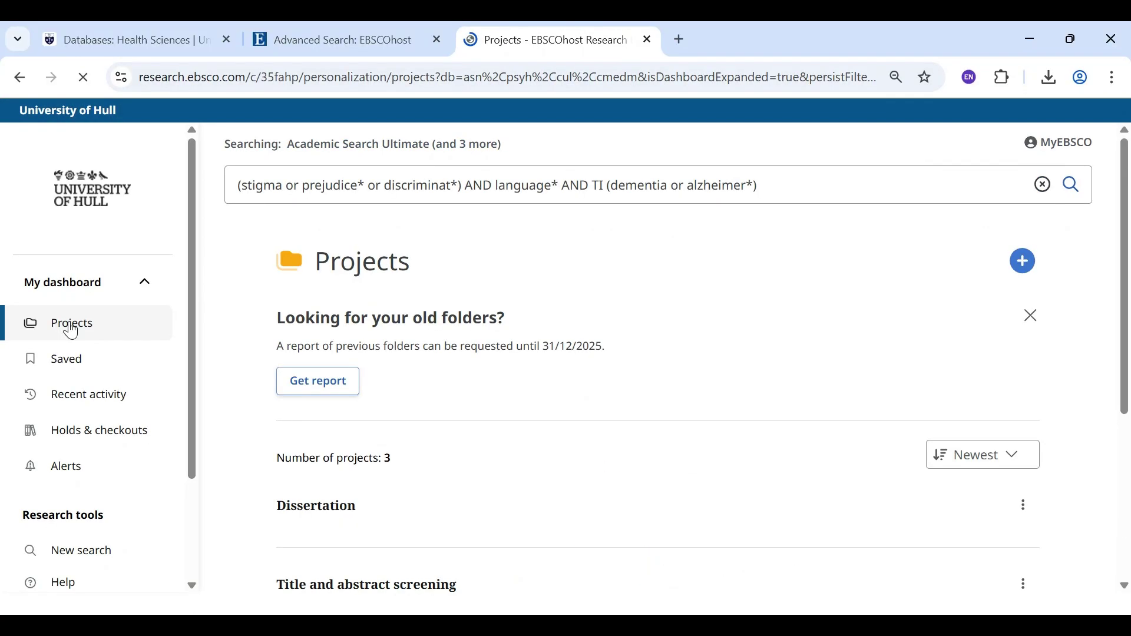
{"action": "left_click", "coordinate": [323, 509]}
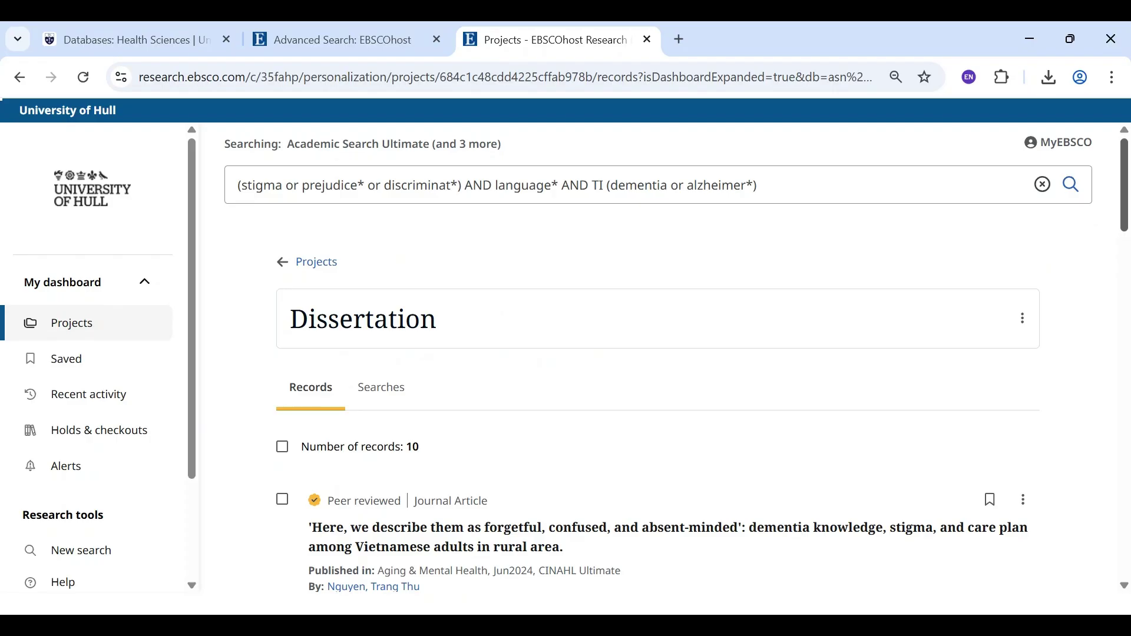
{"action": "scroll", "coordinate": [701, 401], "scroll_direction": "down", "scroll_amount": 5}
{"action": "scroll", "coordinate": [701, 401], "scroll_direction": "up", "scroll_amount": 5}
{"action": "left_click", "coordinate": [319, 259]}
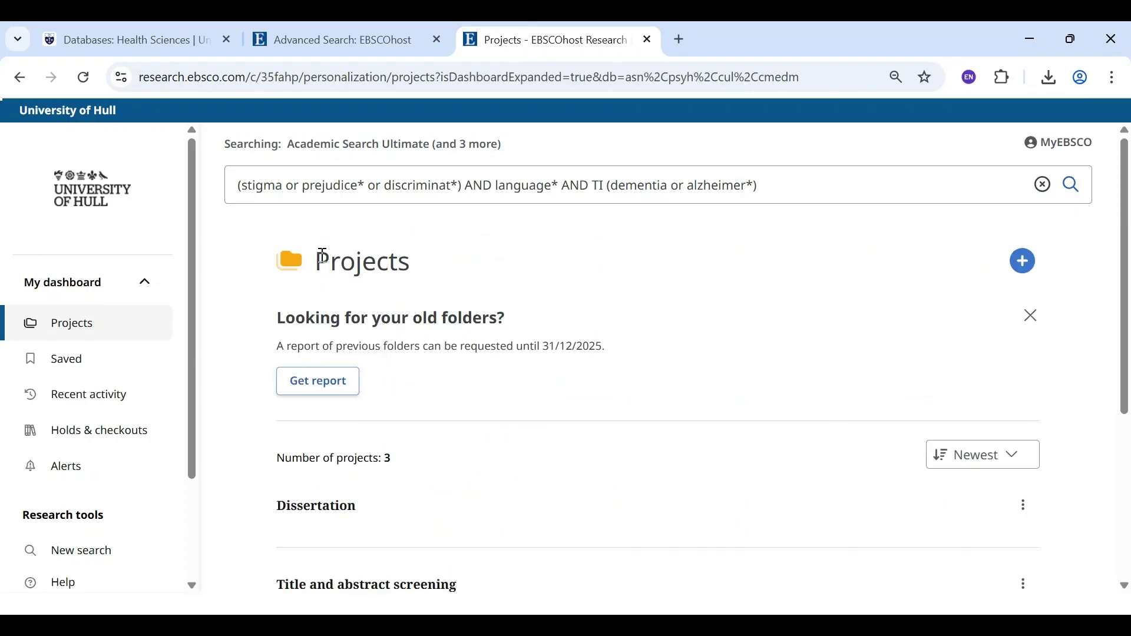